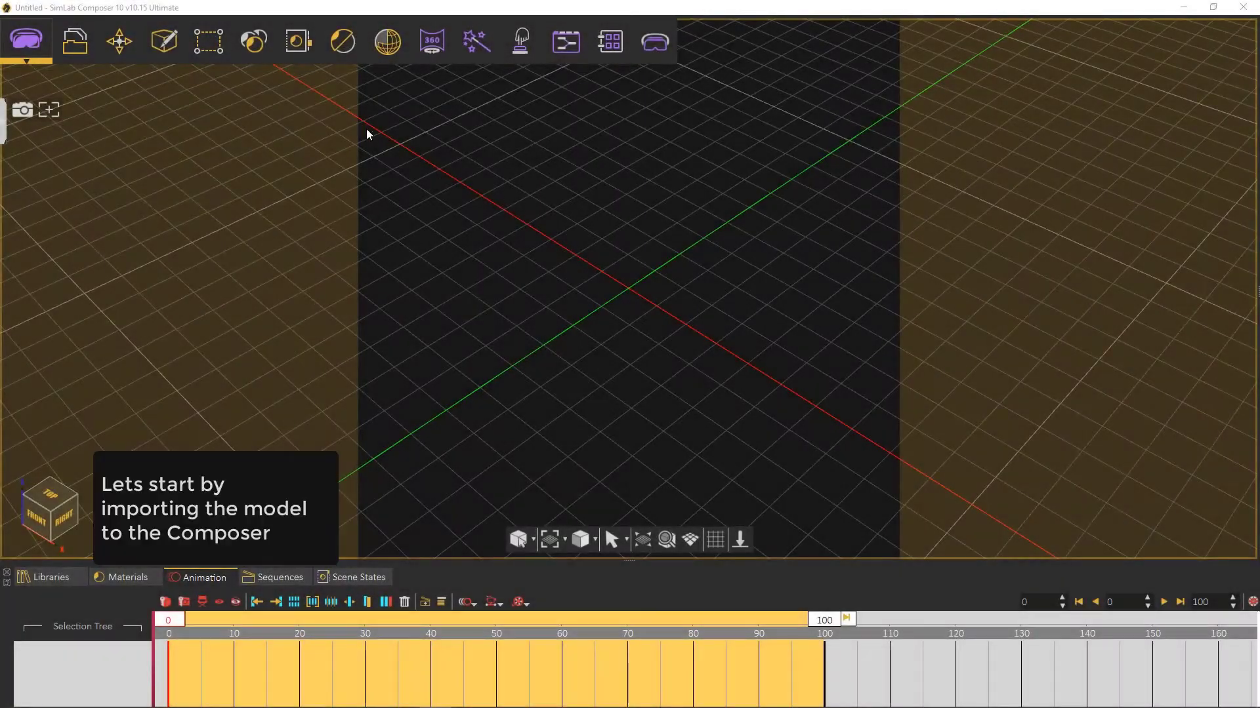
# Import the Audi.FBX car model with Z as the up vector, including rigid and flex object animation
pyautogui.click(78, 45)
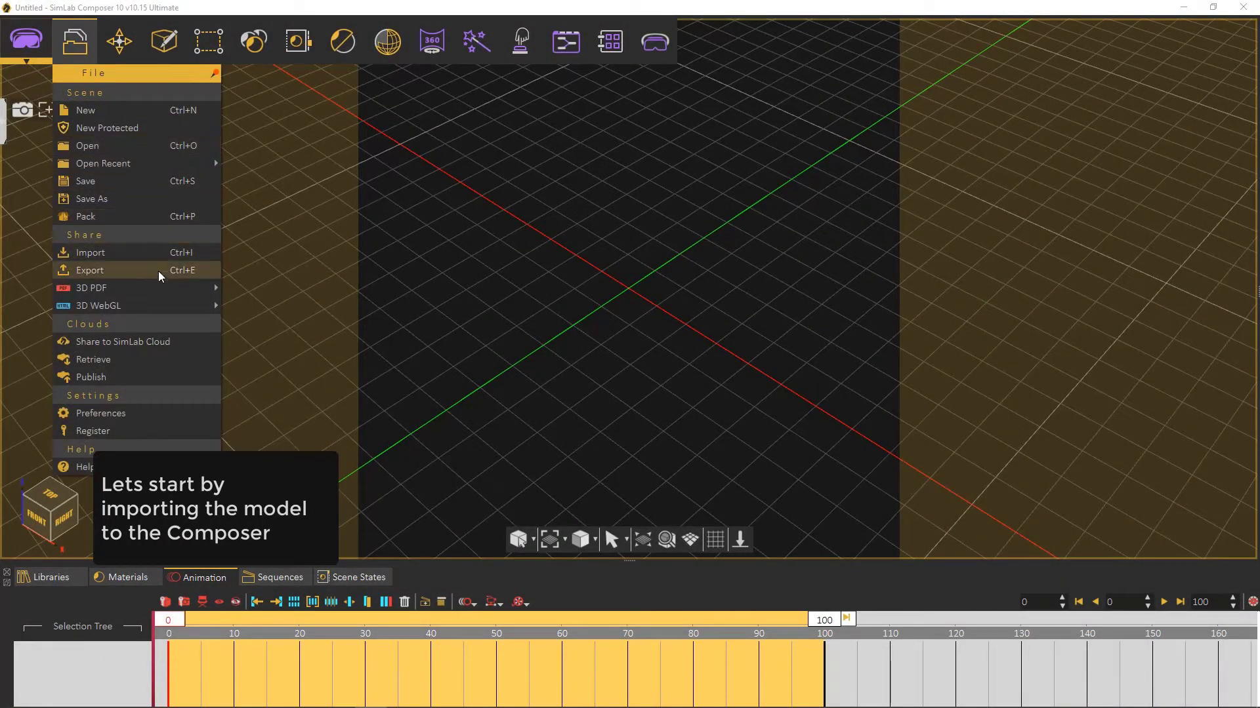
pyautogui.click(162, 255)
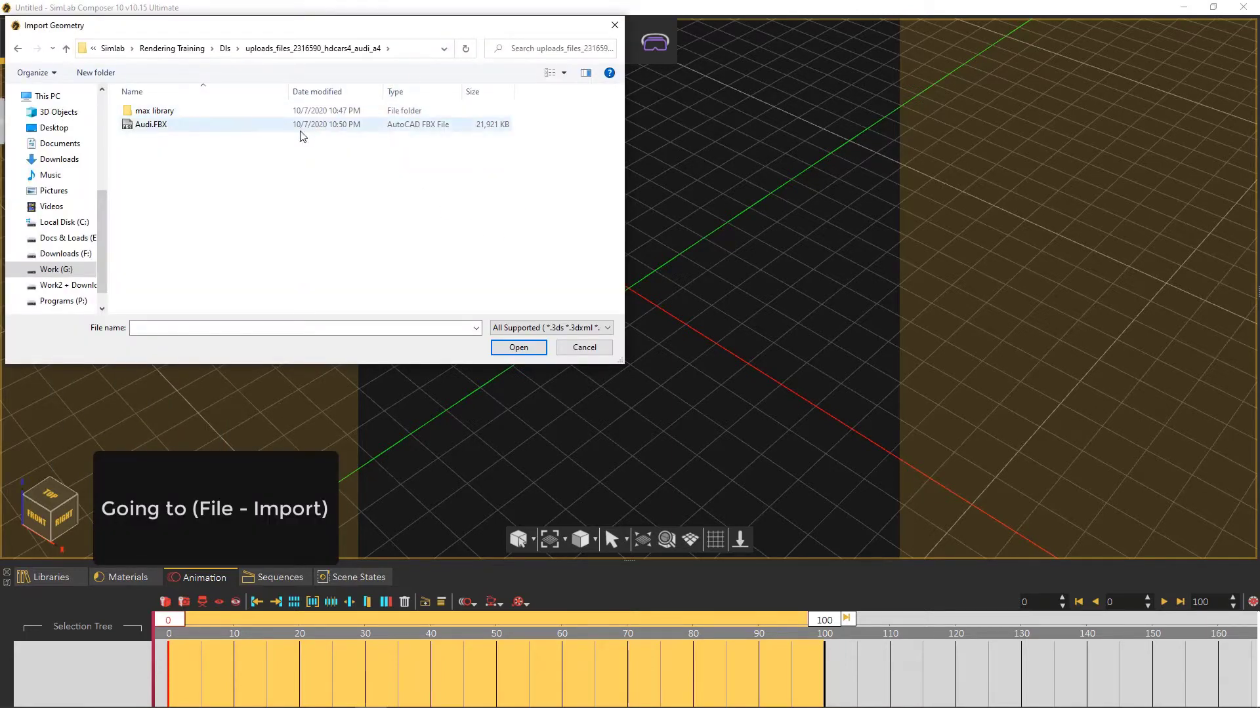
pyautogui.click(212, 129)
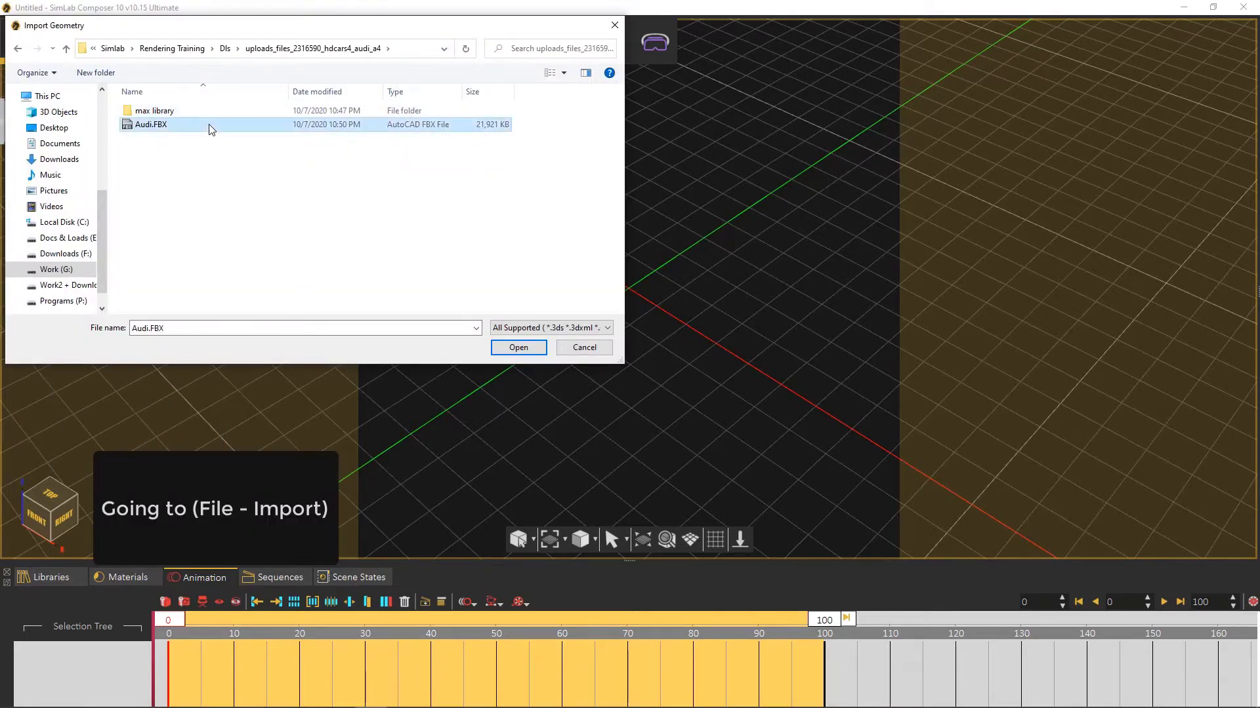
pyautogui.click(518, 348)
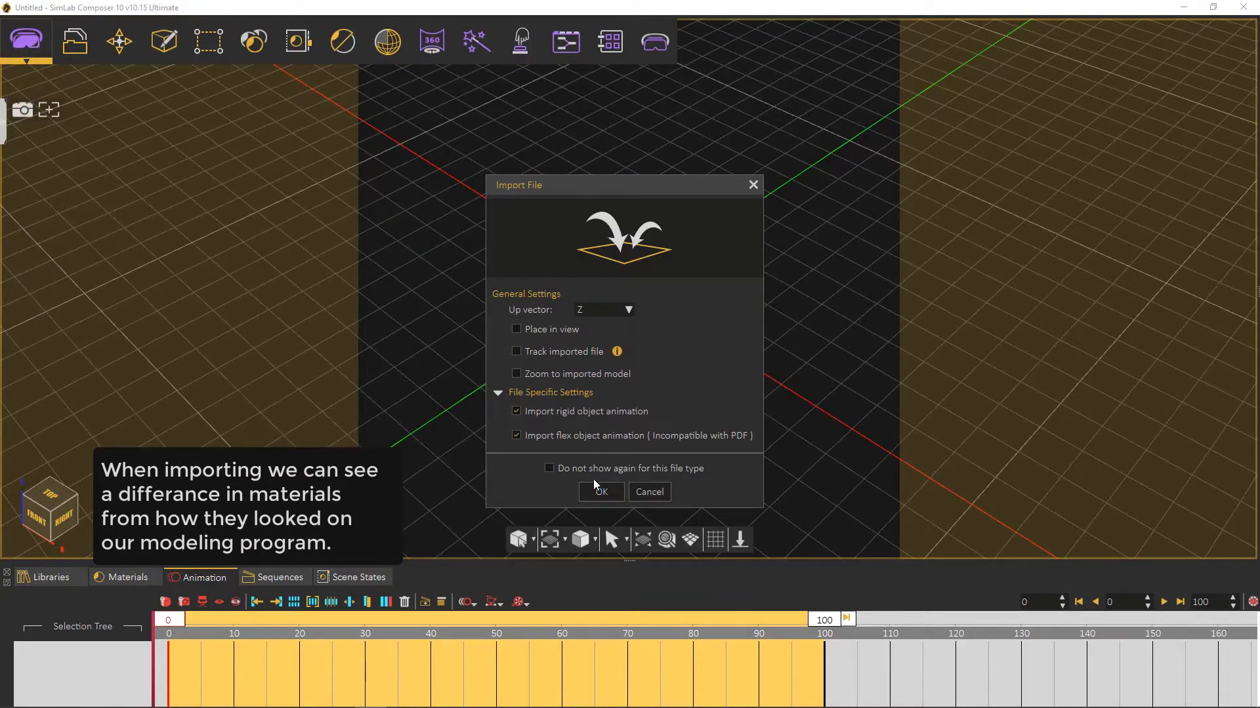
pyautogui.click(593, 484)
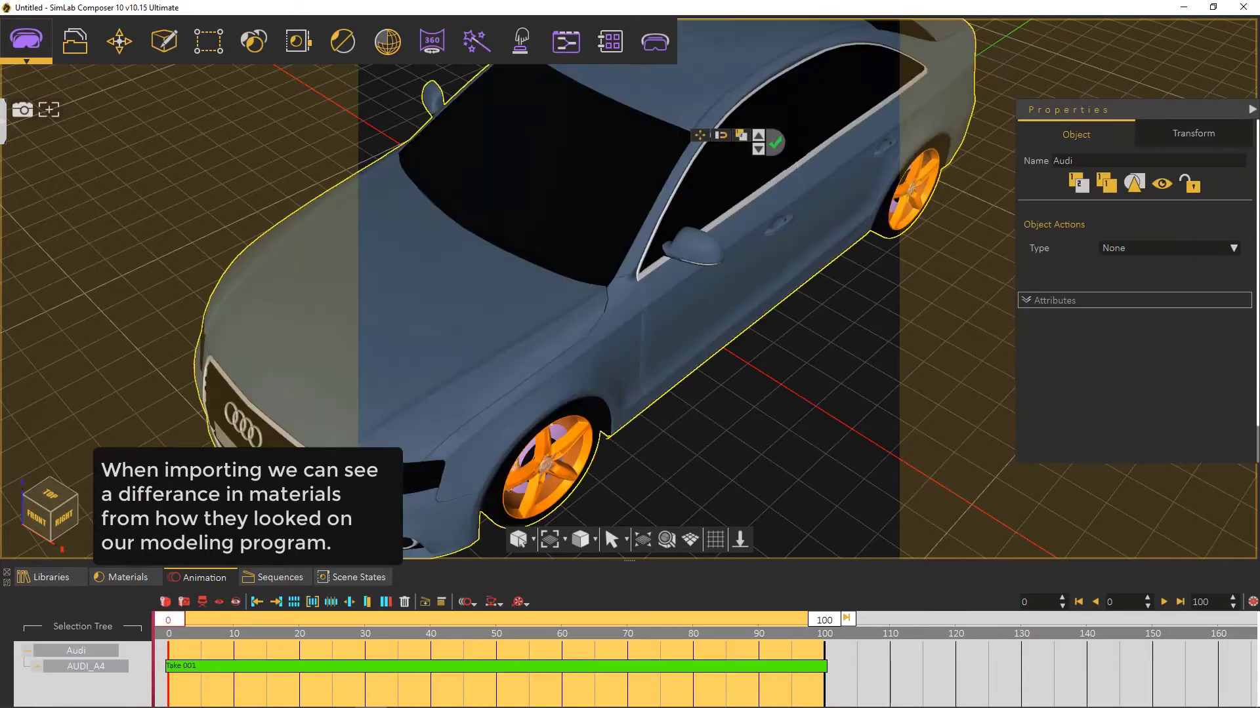
# Change the car windows' material type to Mirror with an alpha of 0.2
pyautogui.moveTo(640, 315); pyautogui.dragTo(509, 201, button='middle')
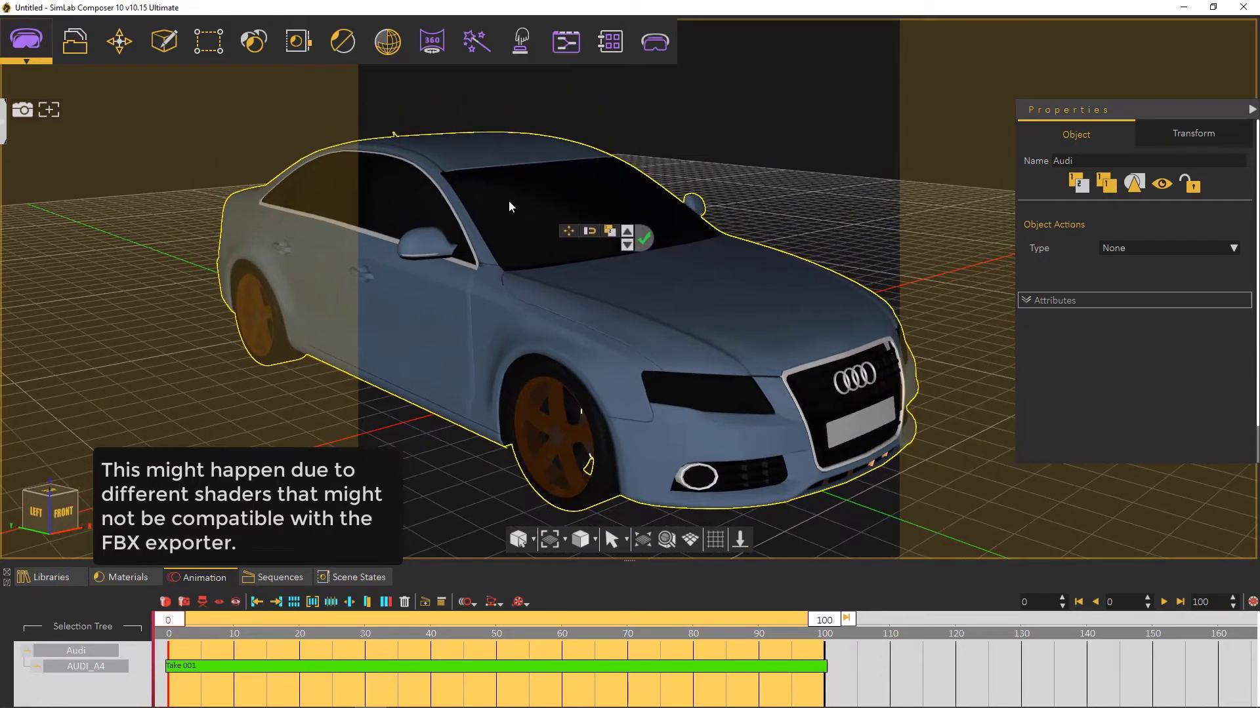
pyautogui.click(509, 200)
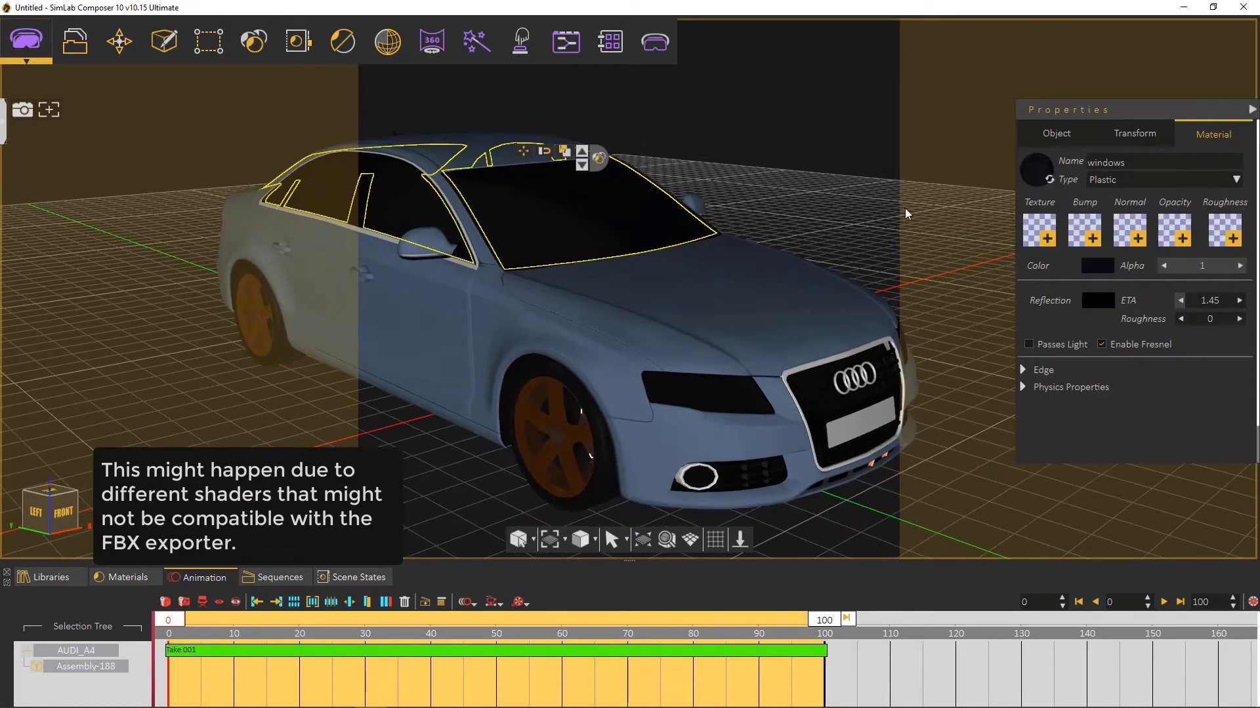
pyautogui.click(1142, 186)
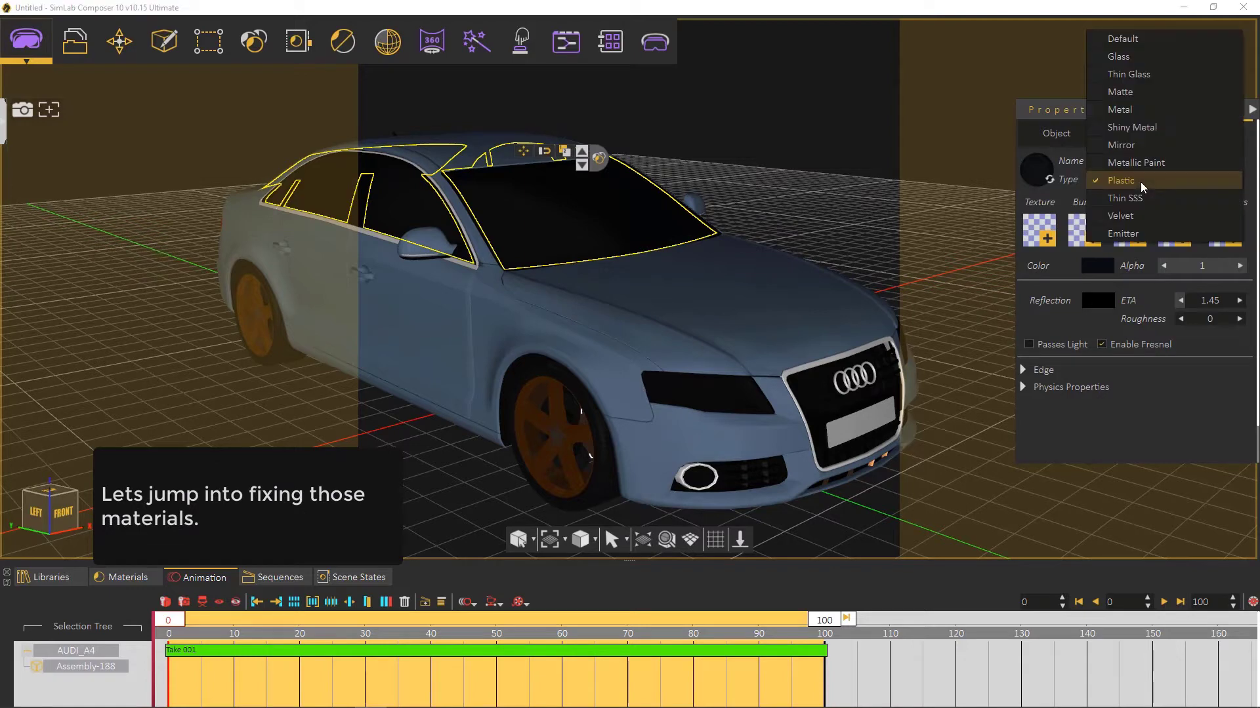
pyautogui.click(1127, 58)
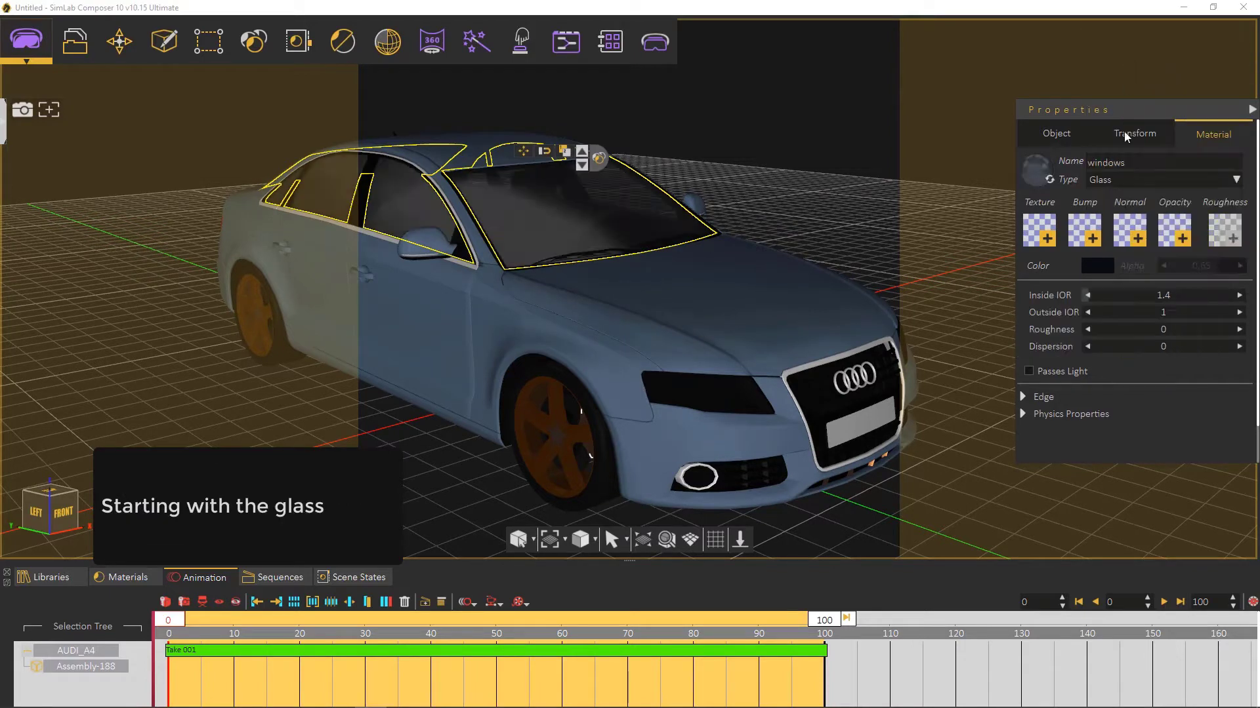
pyautogui.click(1132, 179)
pyautogui.click(1135, 272)
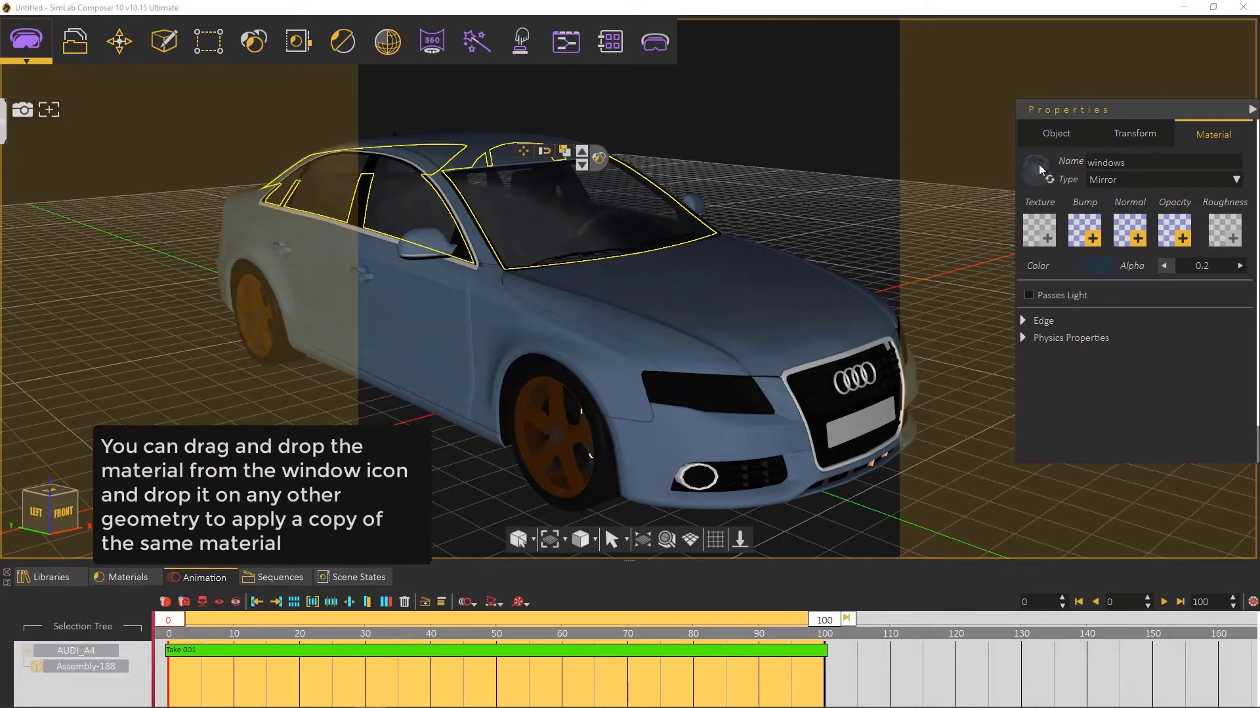
# Apply a copy of the windows' material to the headlight glass
pyautogui.moveTo(722, 388); pyautogui.dragTo(720, 389)
pyautogui.moveTo(814, 461); pyautogui.dragTo(298, 404, button='middle')
pyautogui.moveTo(297, 404); pyautogui.dragTo(962, 282)
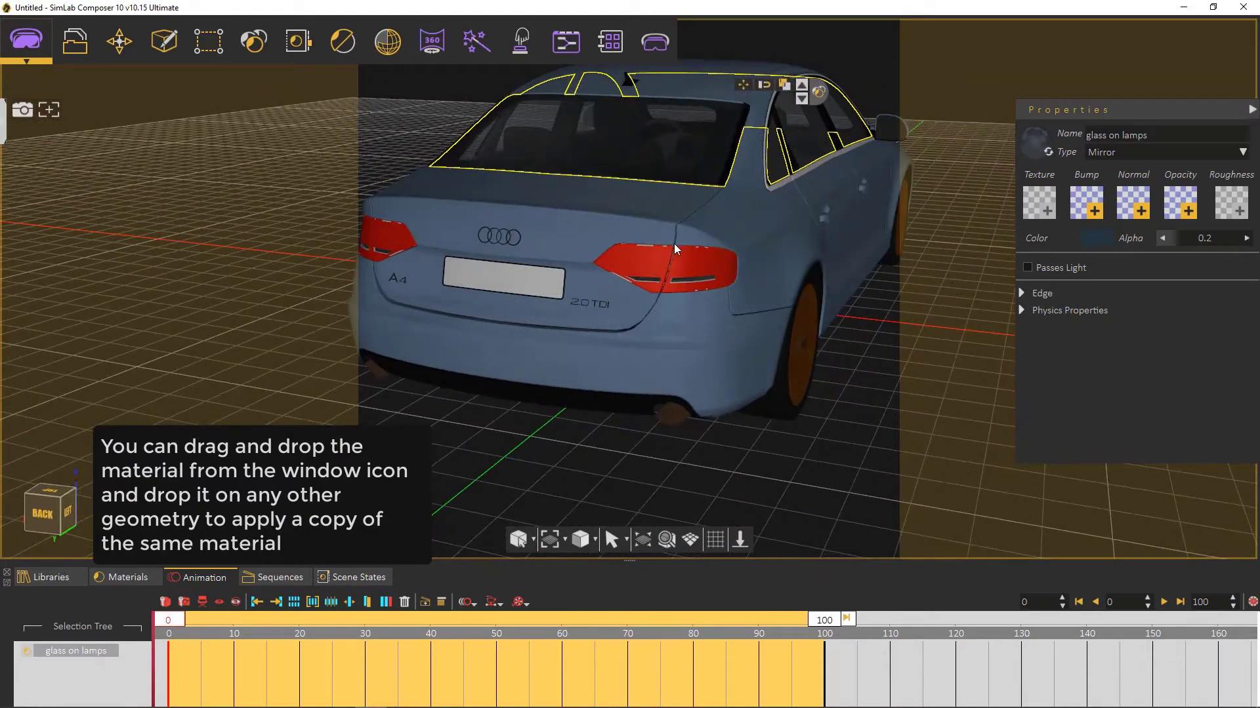
# Change the red tail-light glass material to Mirror and set its alpha to 0.2
pyautogui.click(683, 263)
pyautogui.moveTo(515, 251); pyautogui.dragTo(515, 295)
pyautogui.click(1131, 186)
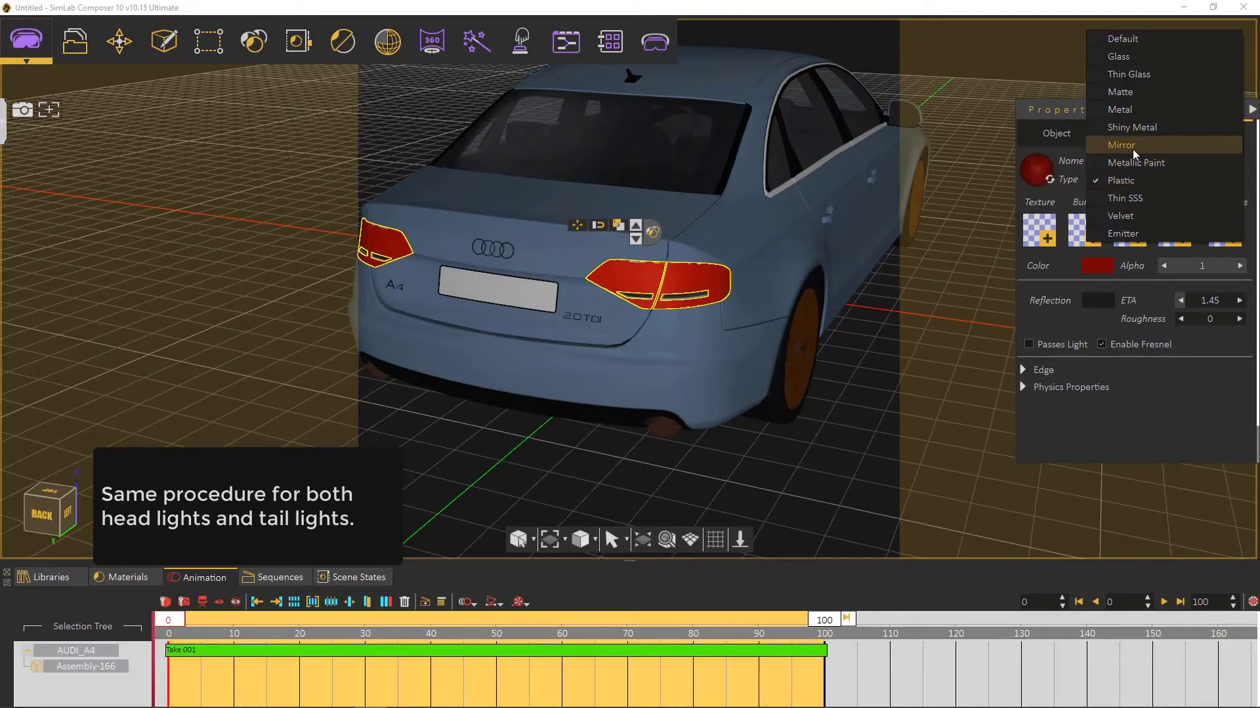
pyautogui.click(1134, 152)
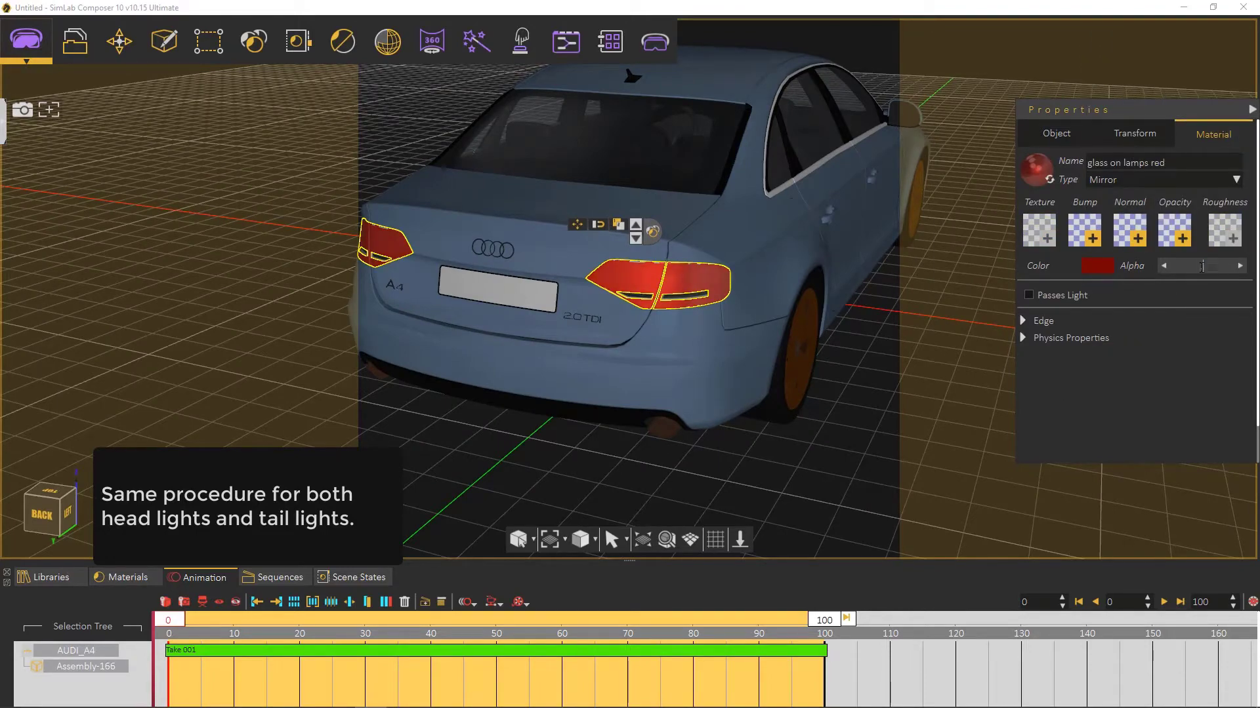
pyautogui.write('0.2')
pyautogui.press('Return')
# Move the tail-light glass about 0.001 along the red gizmo axis to separate its polygons from the intersecting geometry
pyautogui.moveTo(754, 288); pyautogui.dragTo(662, 171)
pyautogui.scroll(2, 657, 139)
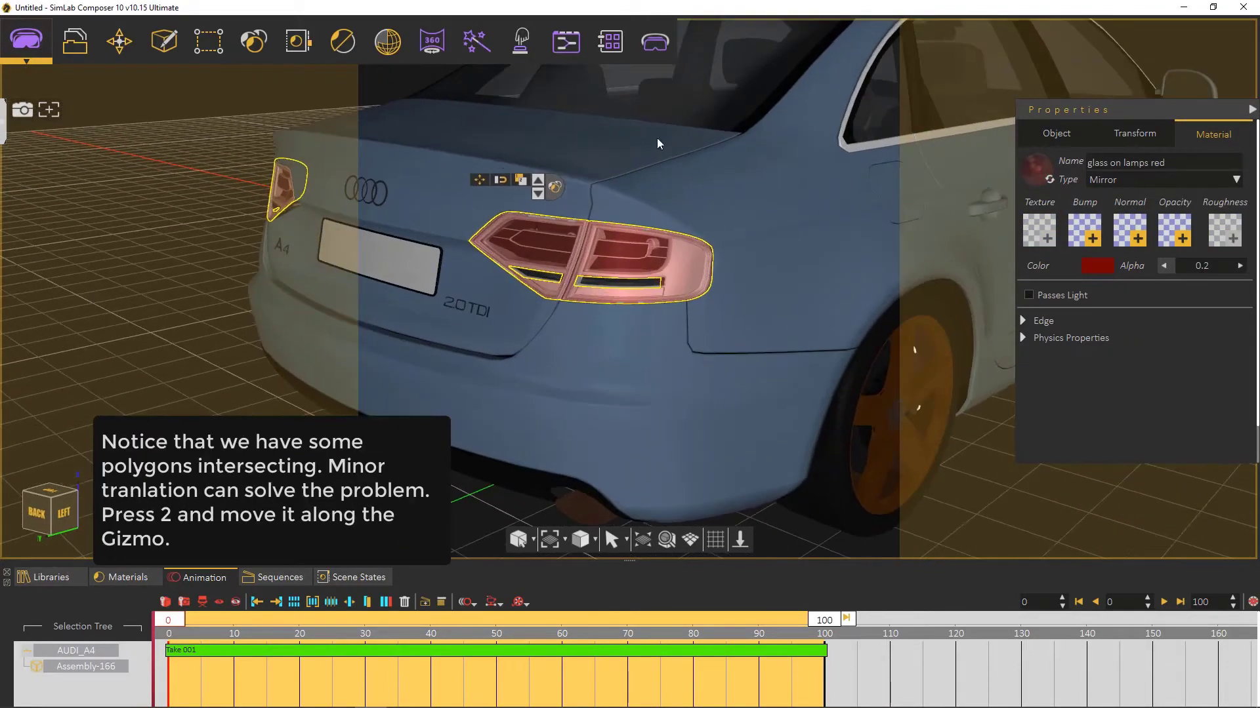
pyautogui.scroll(8, 656, 254)
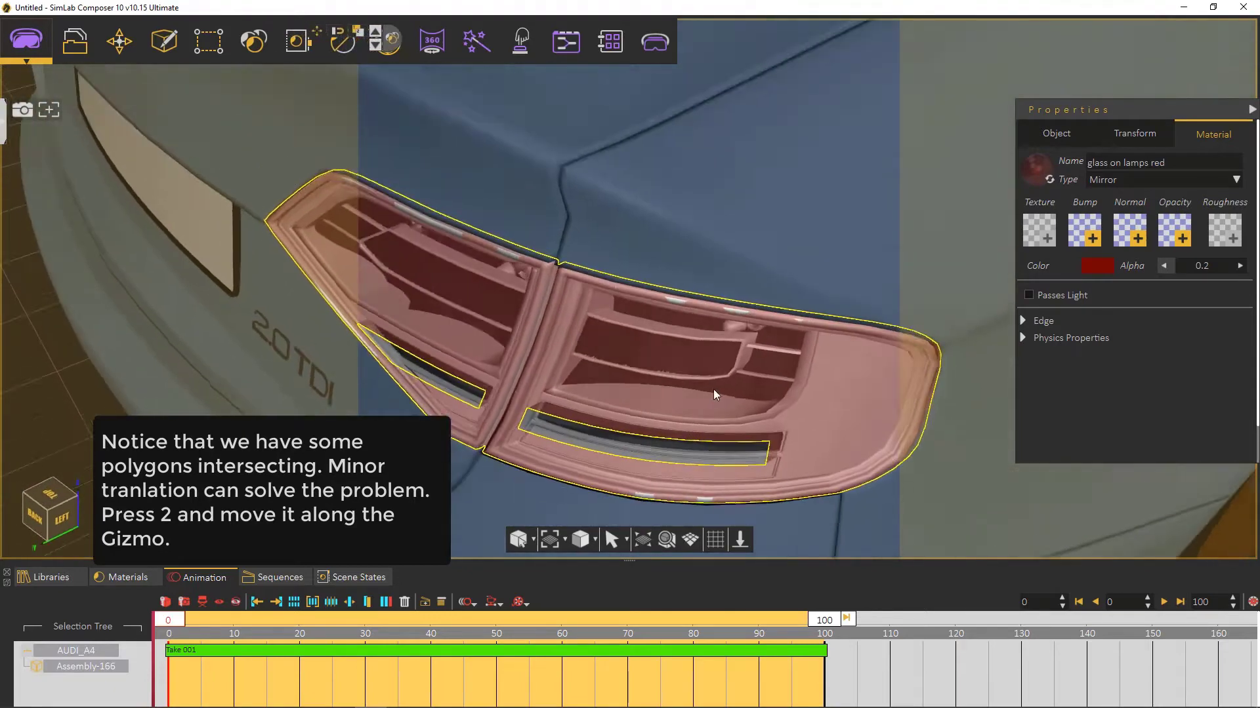
pyautogui.press('2')
pyautogui.scroll(-3, 498, 276)
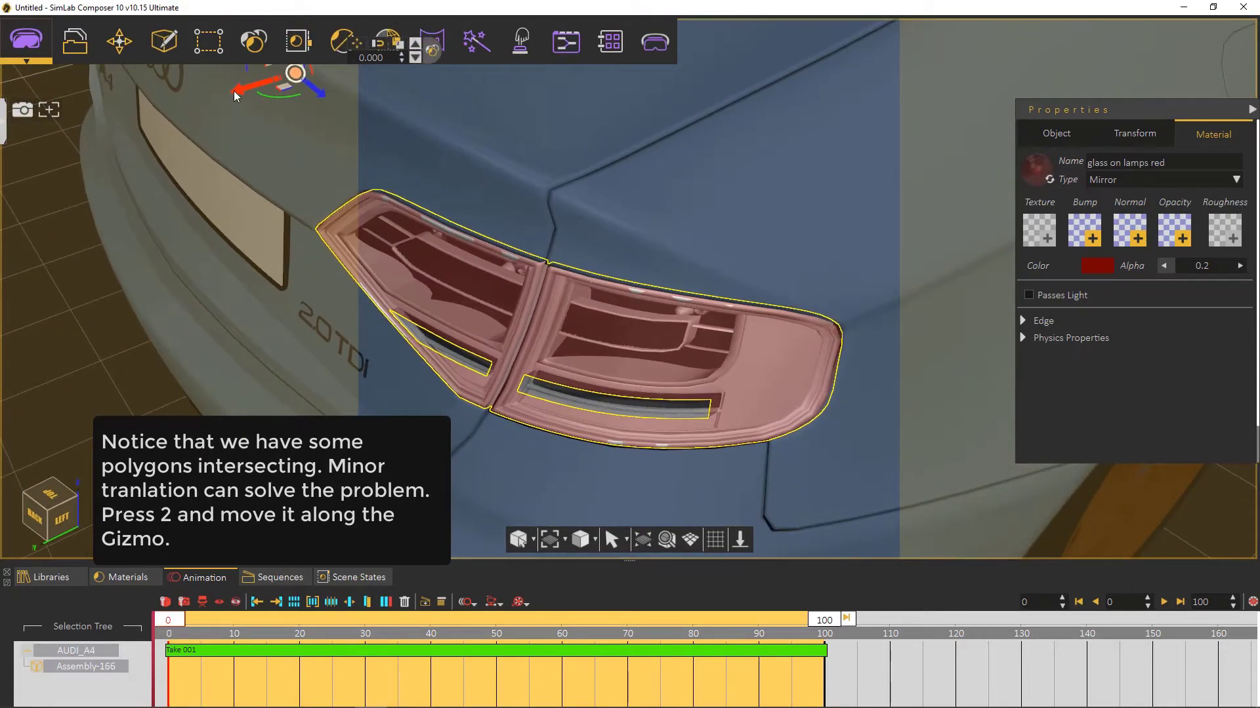
pyautogui.moveTo(234, 90); pyautogui.dragTo(233, 92)
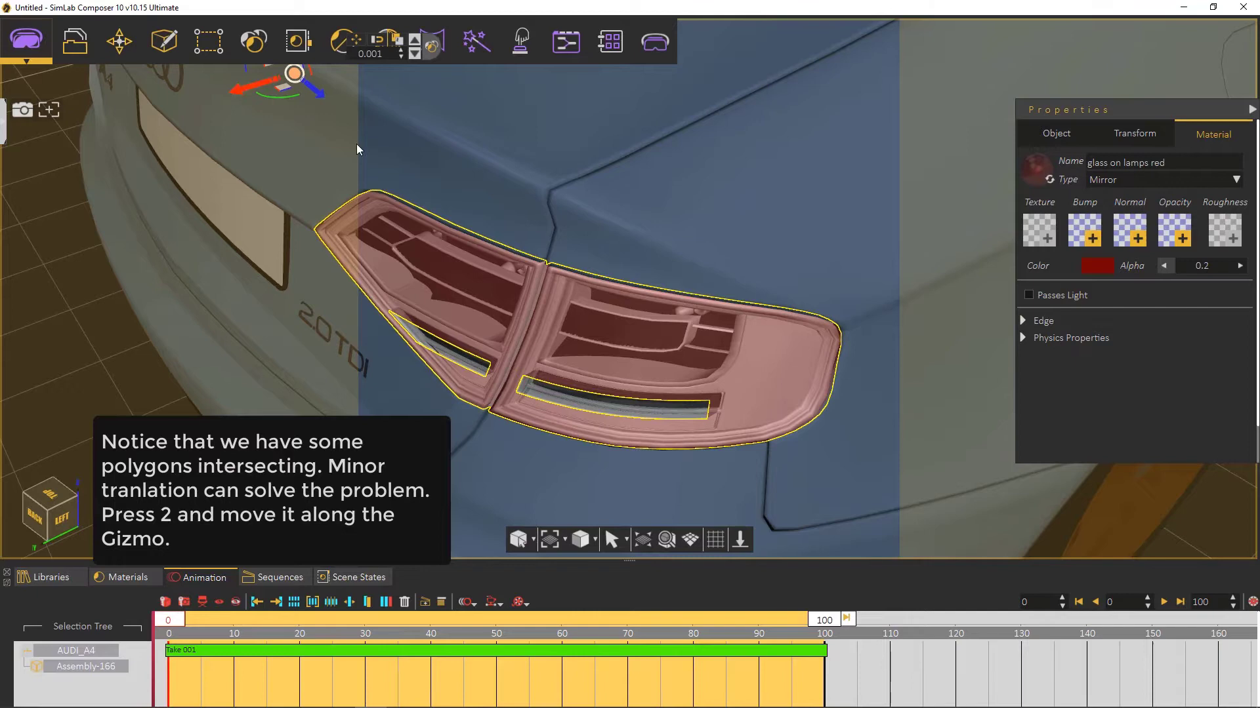
pyautogui.moveTo(512, 190); pyautogui.dragTo(420, 85, button='middle')
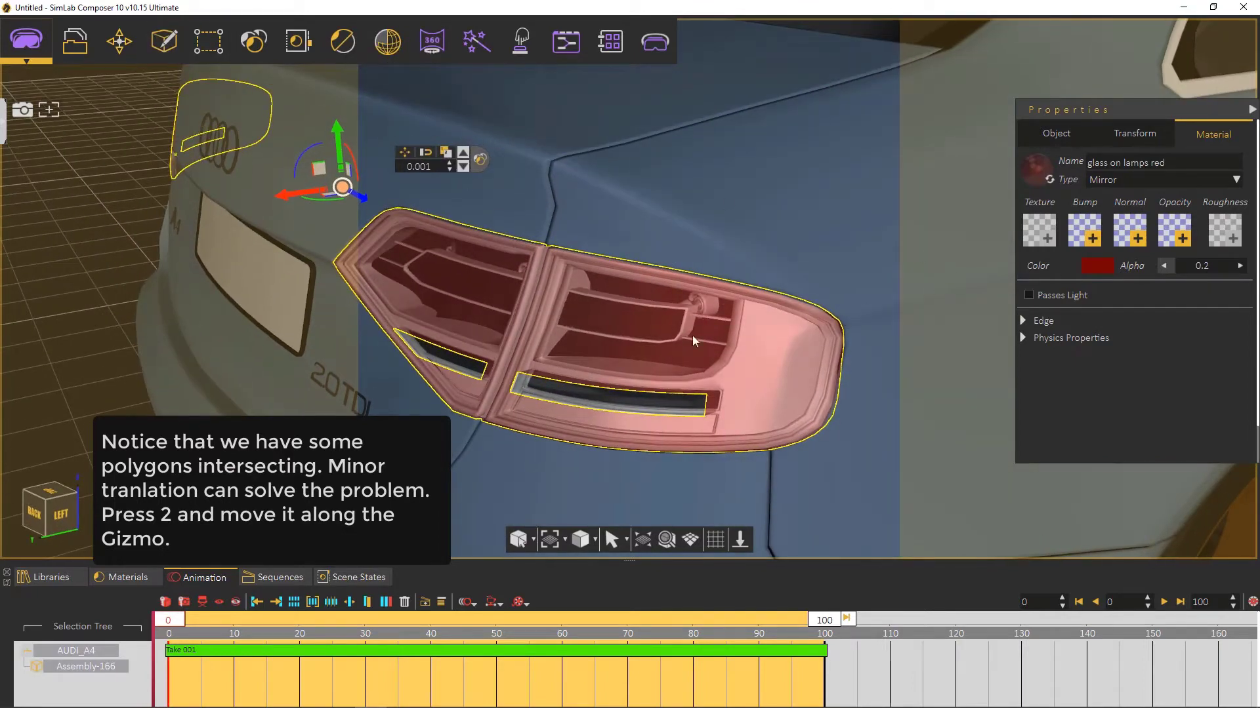
# Turn off the rendering area display in the render output settings
pyautogui.click(342, 41)
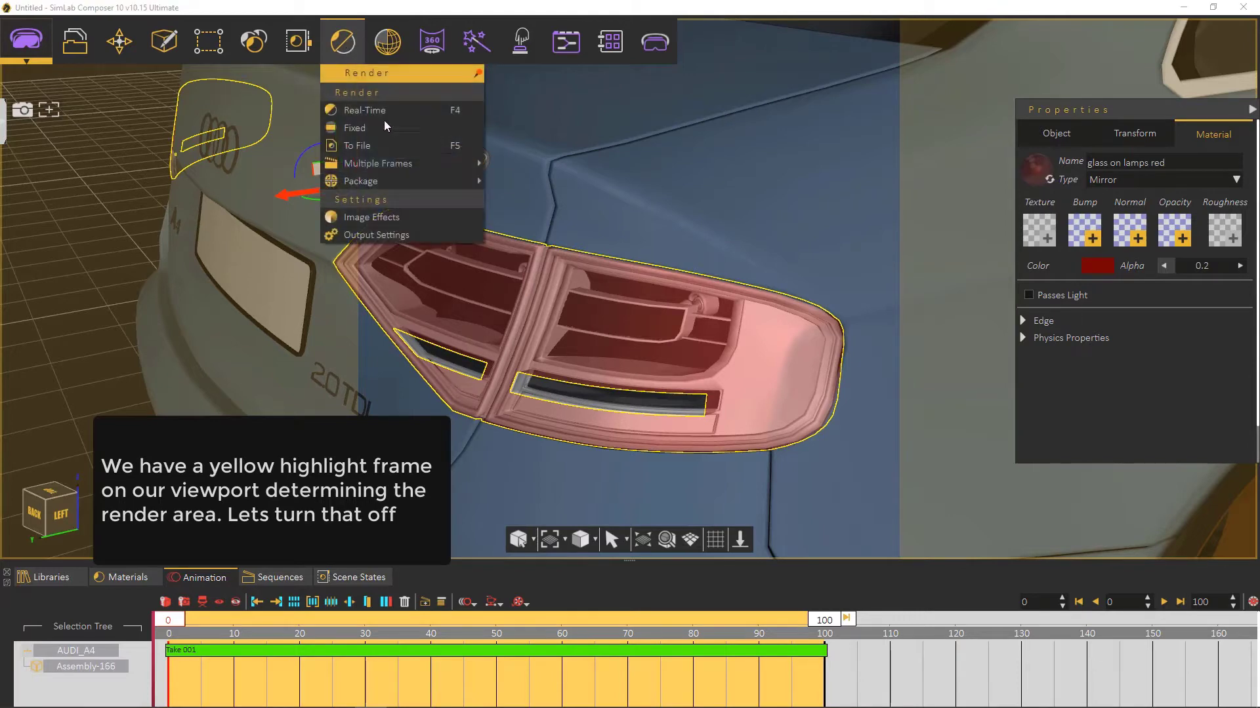
pyautogui.click(390, 230)
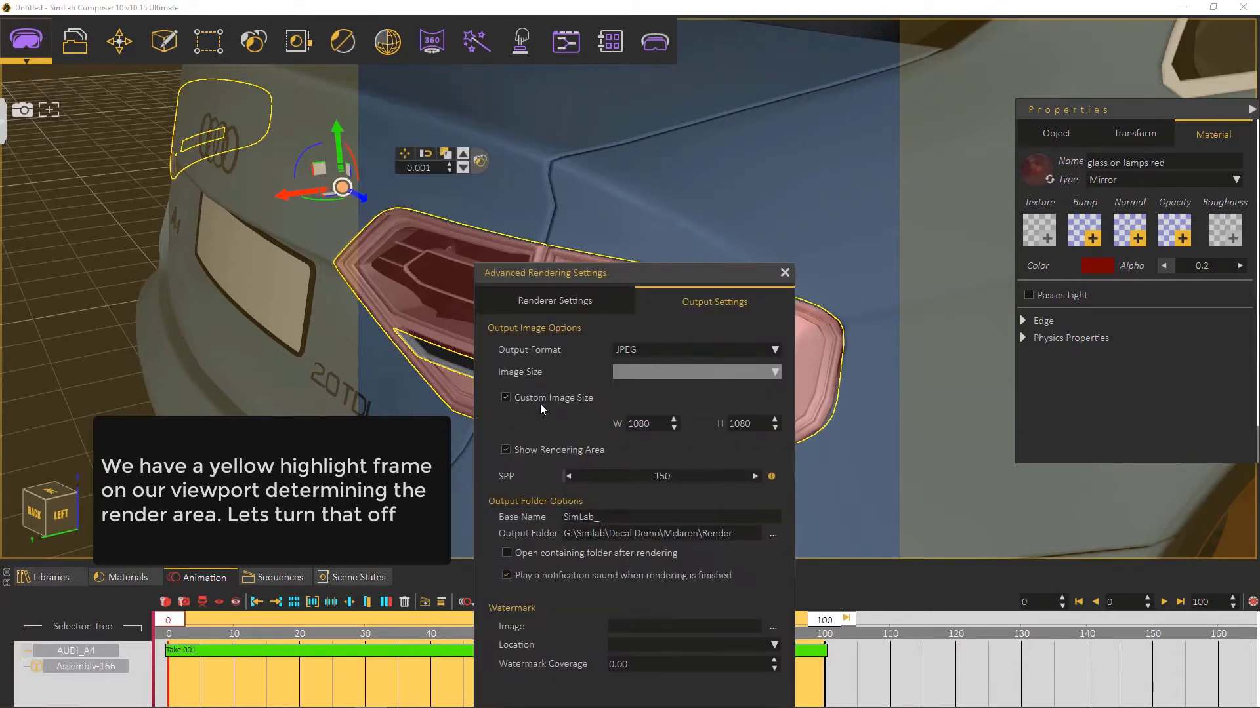
pyautogui.click(506, 450)
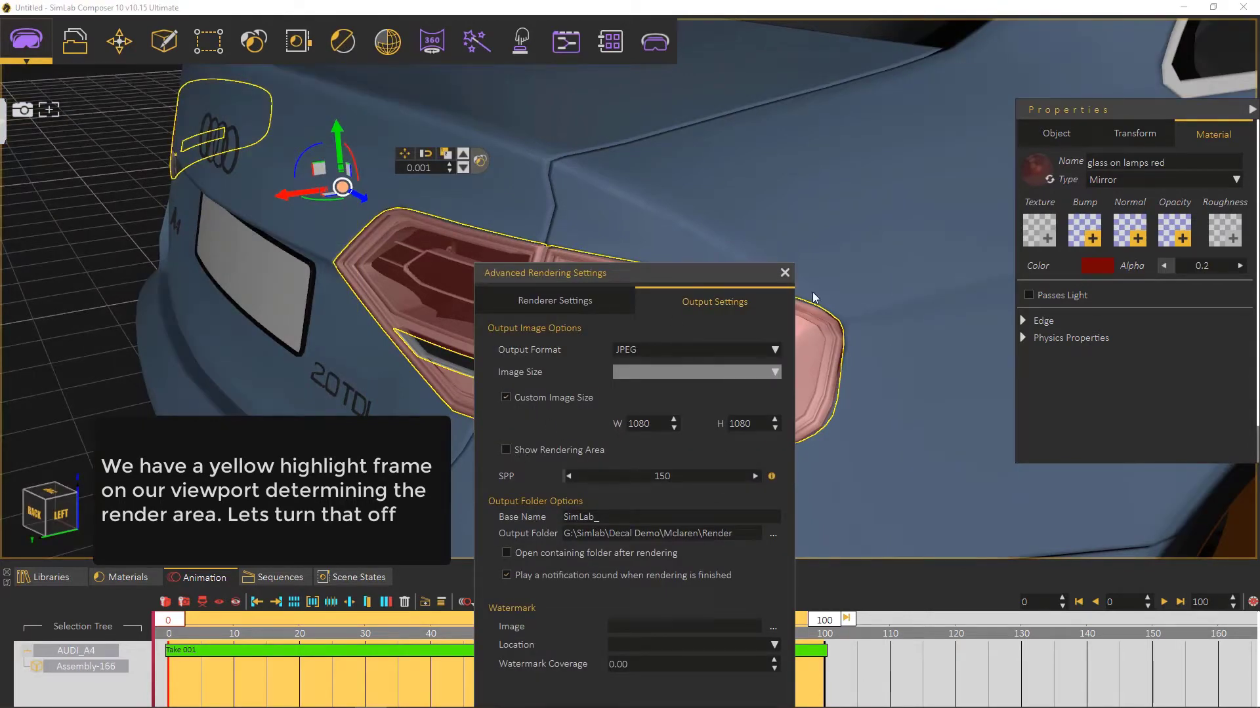
pyautogui.click(784, 271)
# Change the car body's carpaint1 material type to Metallic Paint
pyautogui.scroll(-6, 515, 261)
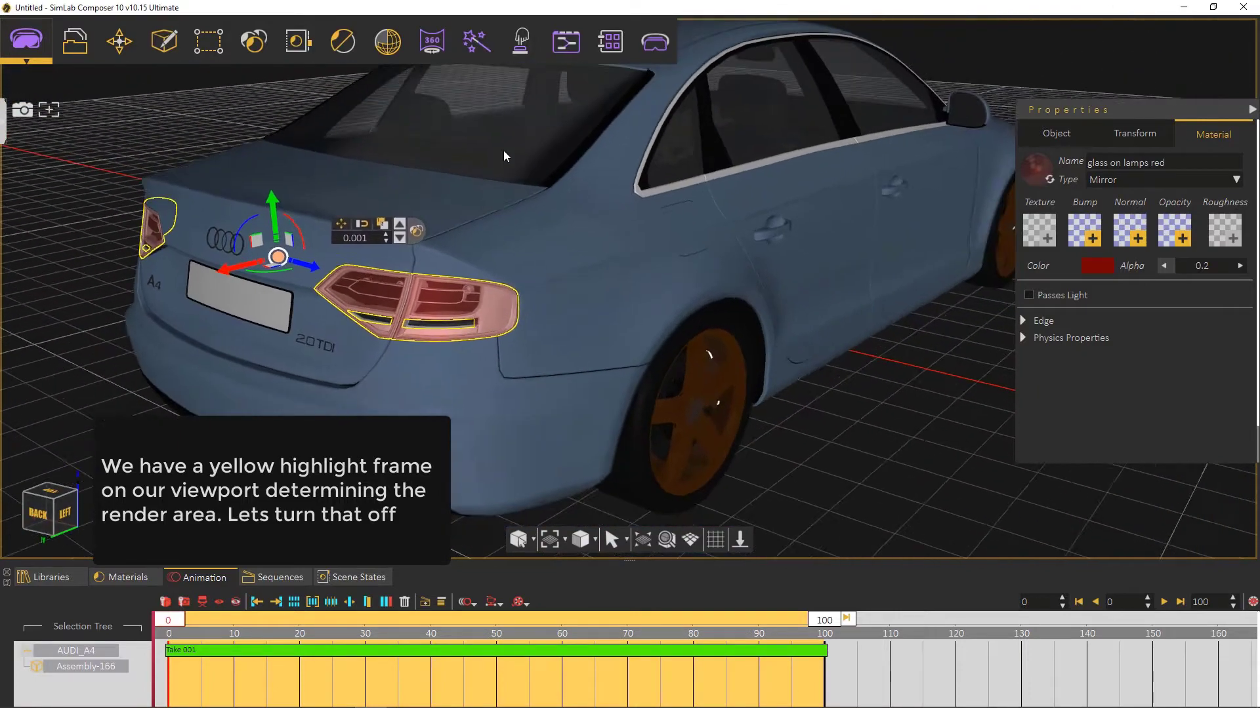
pyautogui.moveTo(504, 156); pyautogui.dragTo(1127, 93)
pyautogui.moveTo(705, 236); pyautogui.dragTo(679, 41, button='middle')
pyautogui.scroll(1, 693, 113)
pyautogui.click(783, 176)
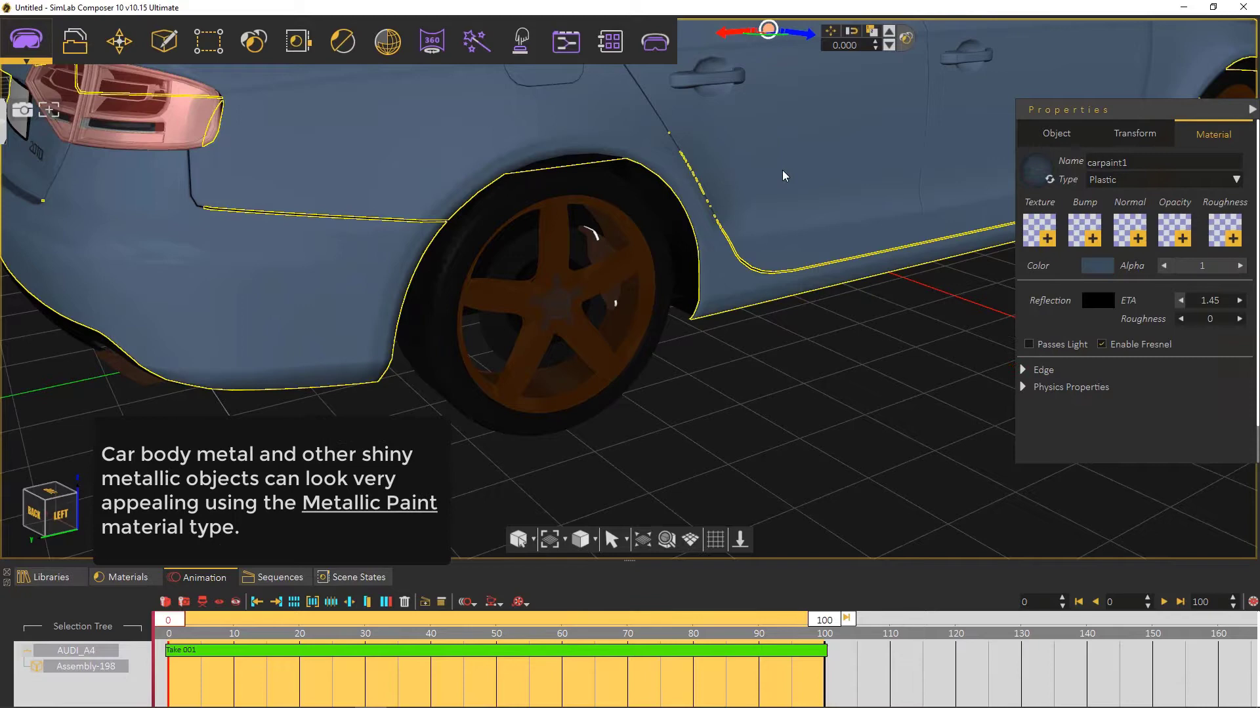
pyautogui.click(1105, 181)
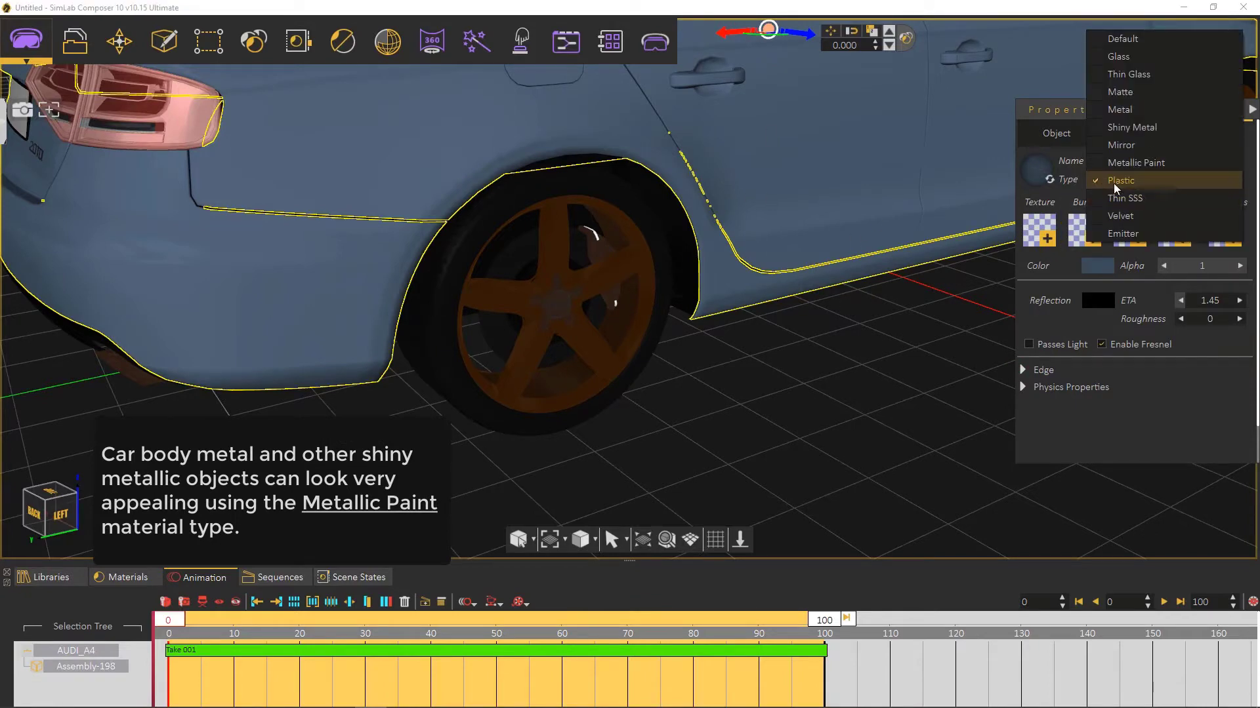
pyautogui.click(1124, 162)
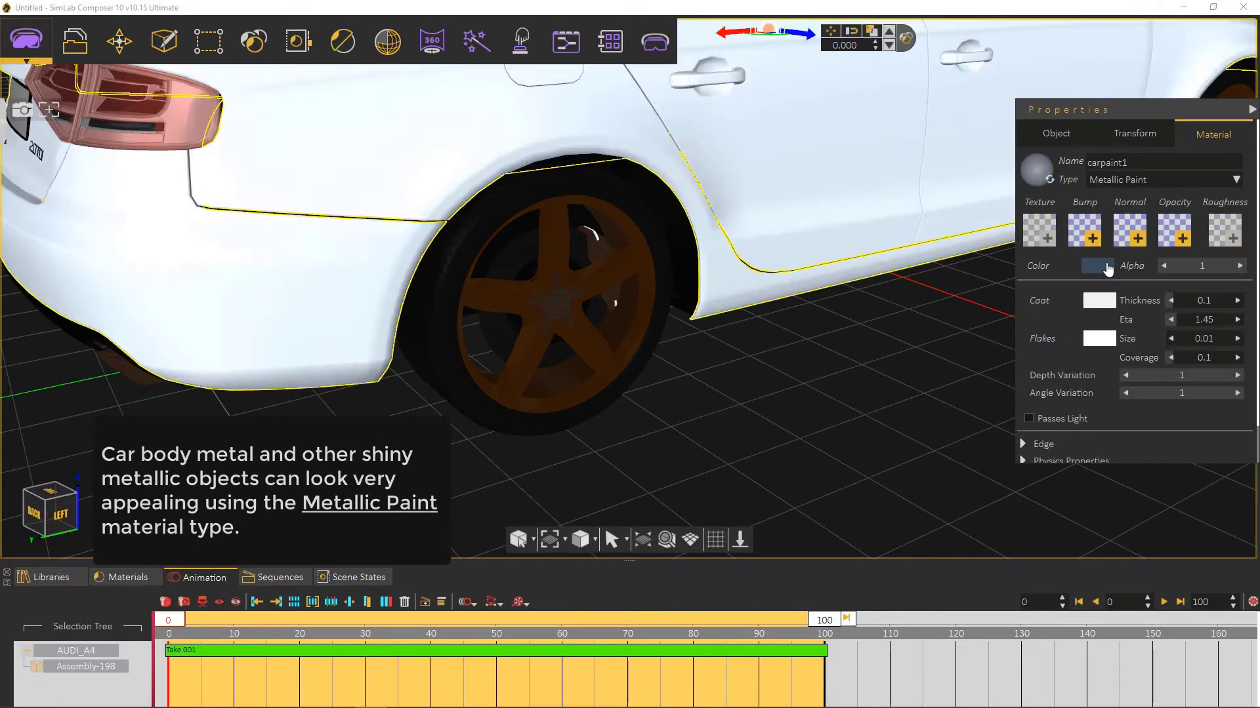
# Set the car body paint's base color to a very dark neutral gray
pyautogui.moveTo(820, 216); pyautogui.dragTo(635, 266, button='middle')
pyautogui.scroll(-3, 779, 203)
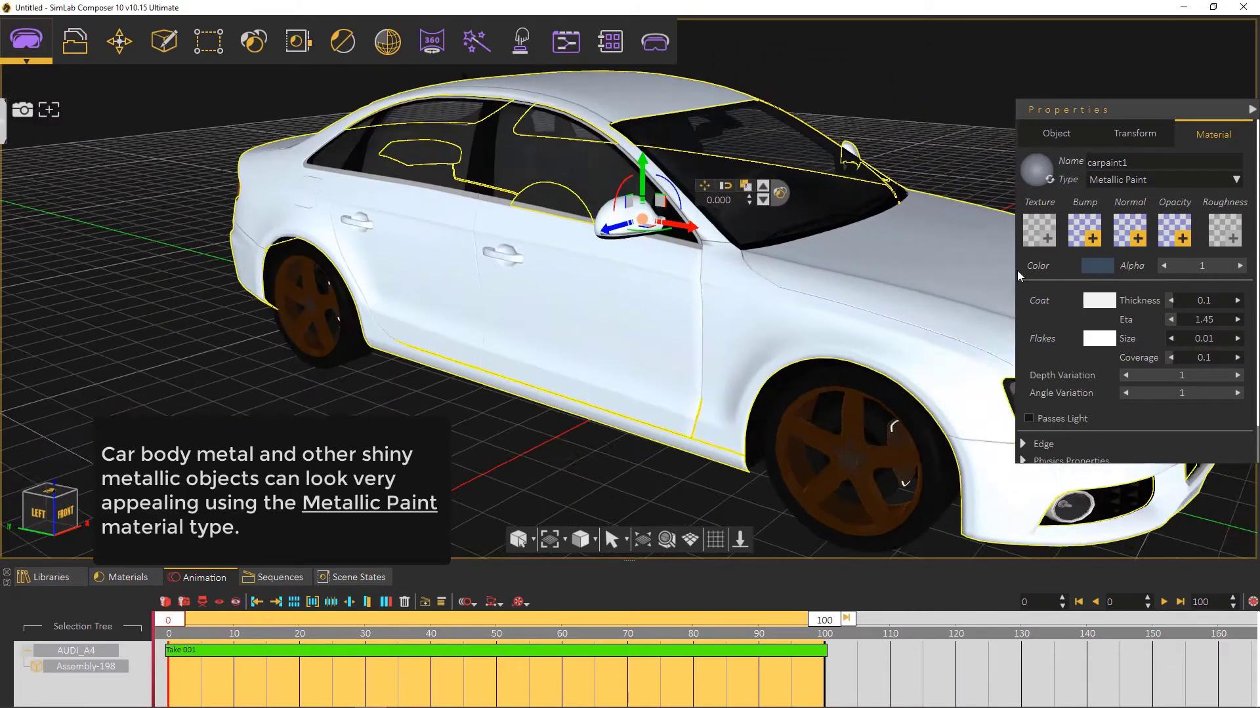
pyautogui.click(1113, 267)
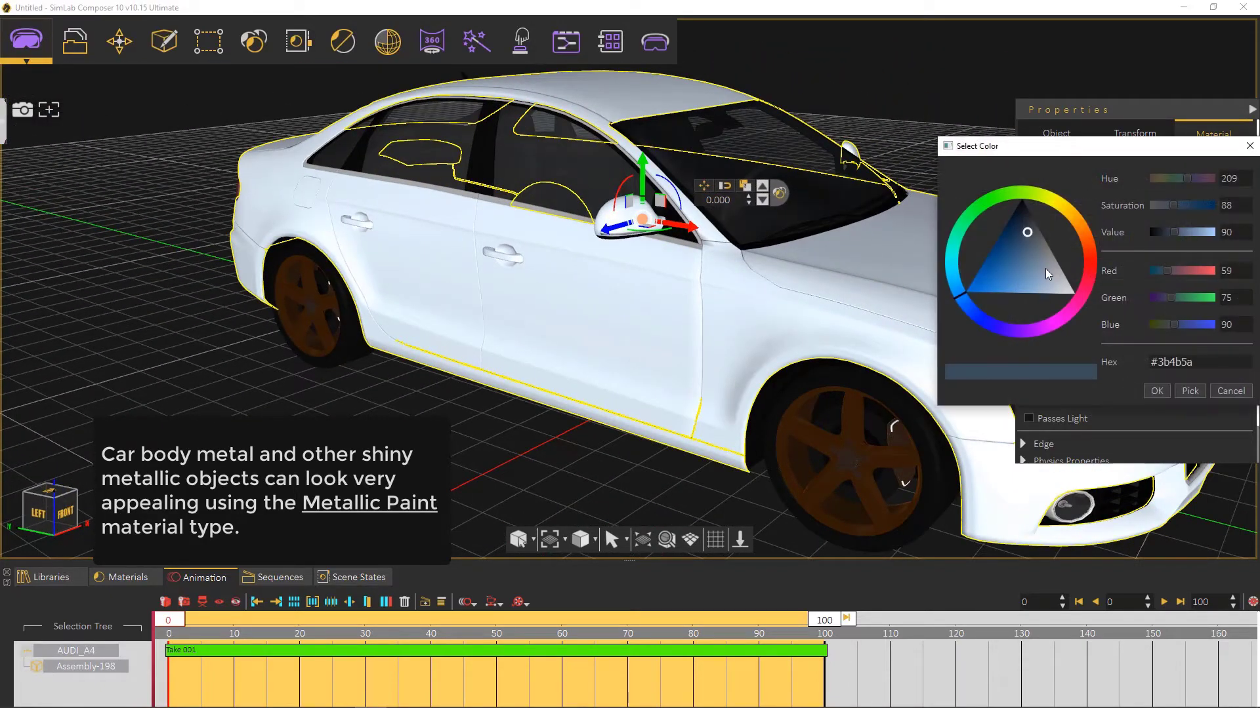
pyautogui.moveTo(1056, 253)
pyautogui.mouseDown()
pyautogui.moveTo(1092, 265)
pyautogui.moveTo(1086, 219)
pyautogui.mouseUp()
pyautogui.click(1156, 391)
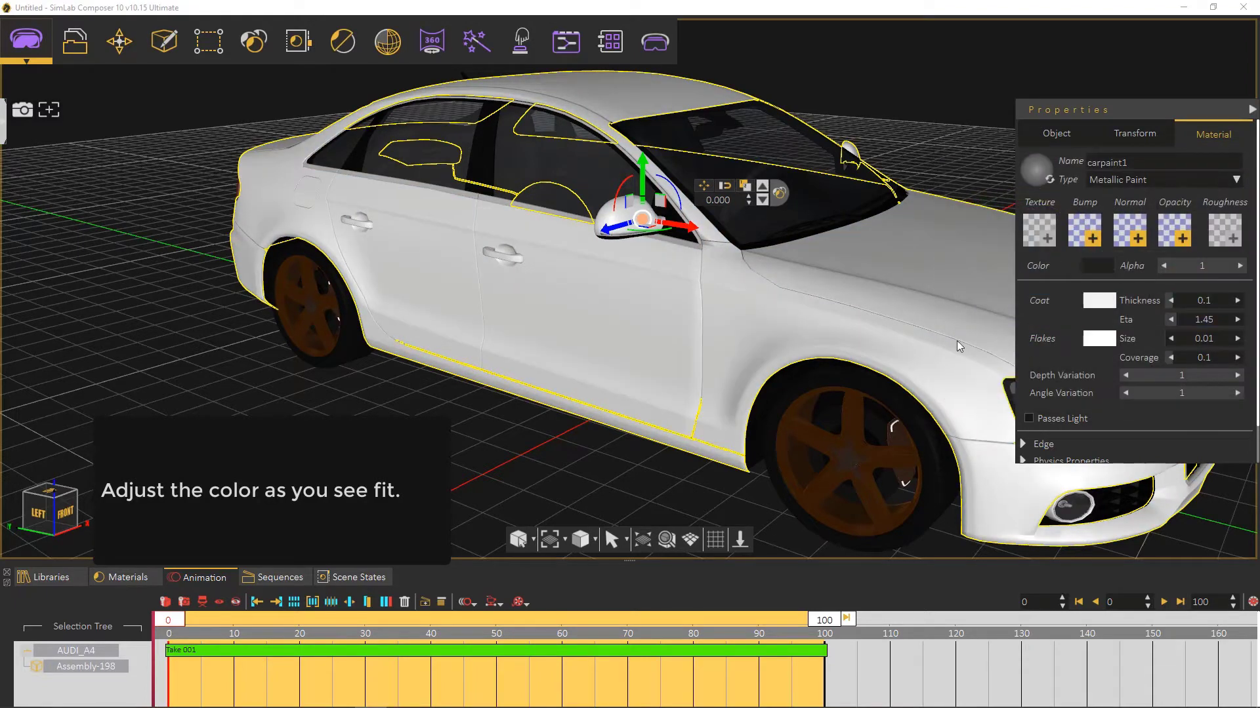
# Lighten the front tire's base material color to #151515
pyautogui.click(900, 397)
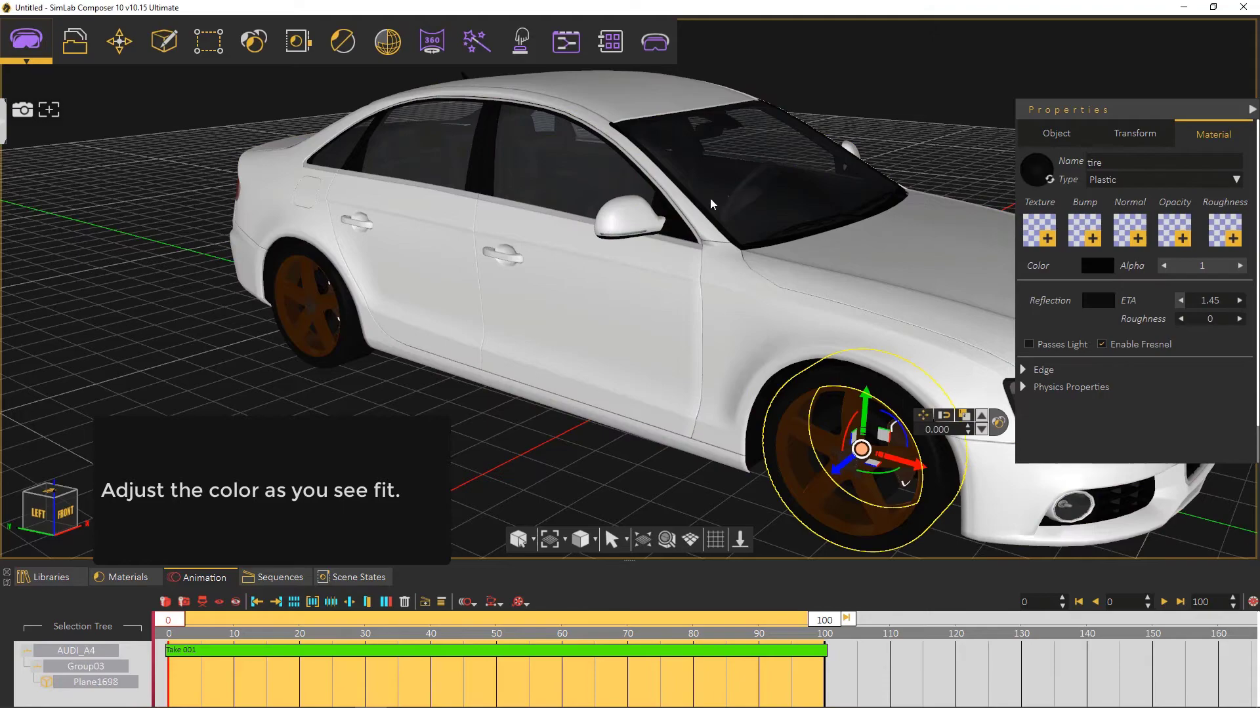
pyautogui.moveTo(709, 198); pyautogui.dragTo(658, 147)
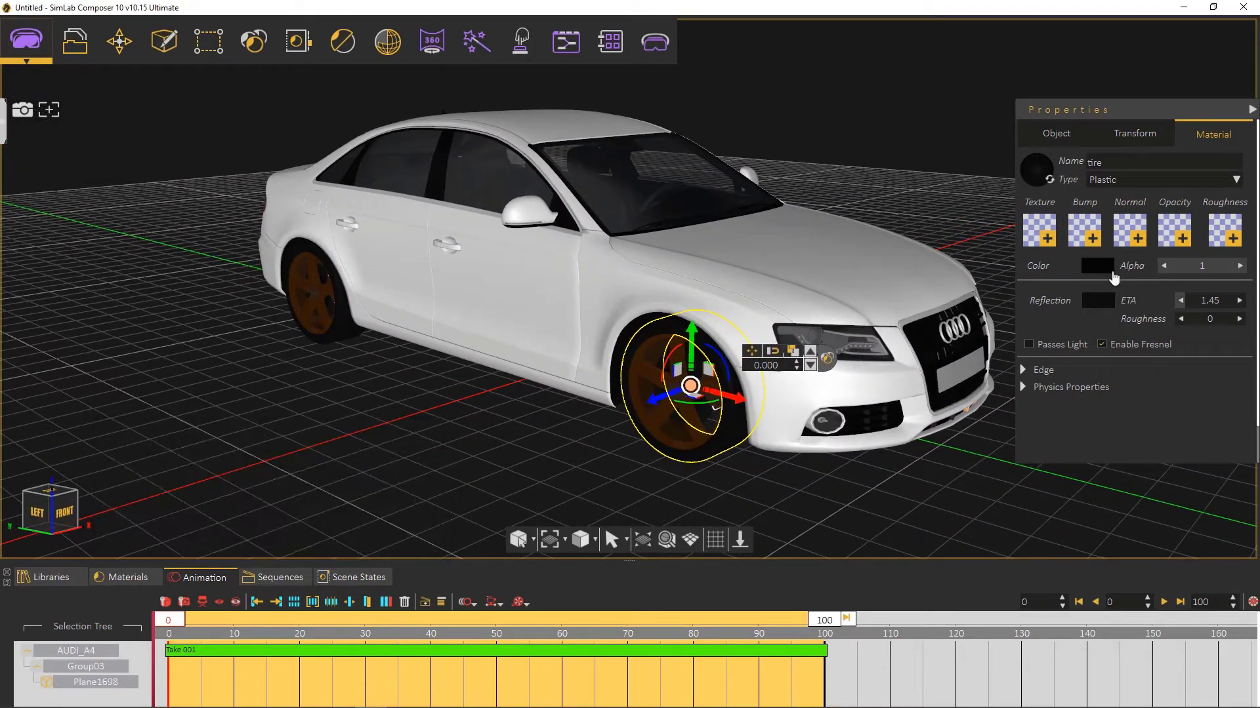
pyautogui.click(1111, 271)
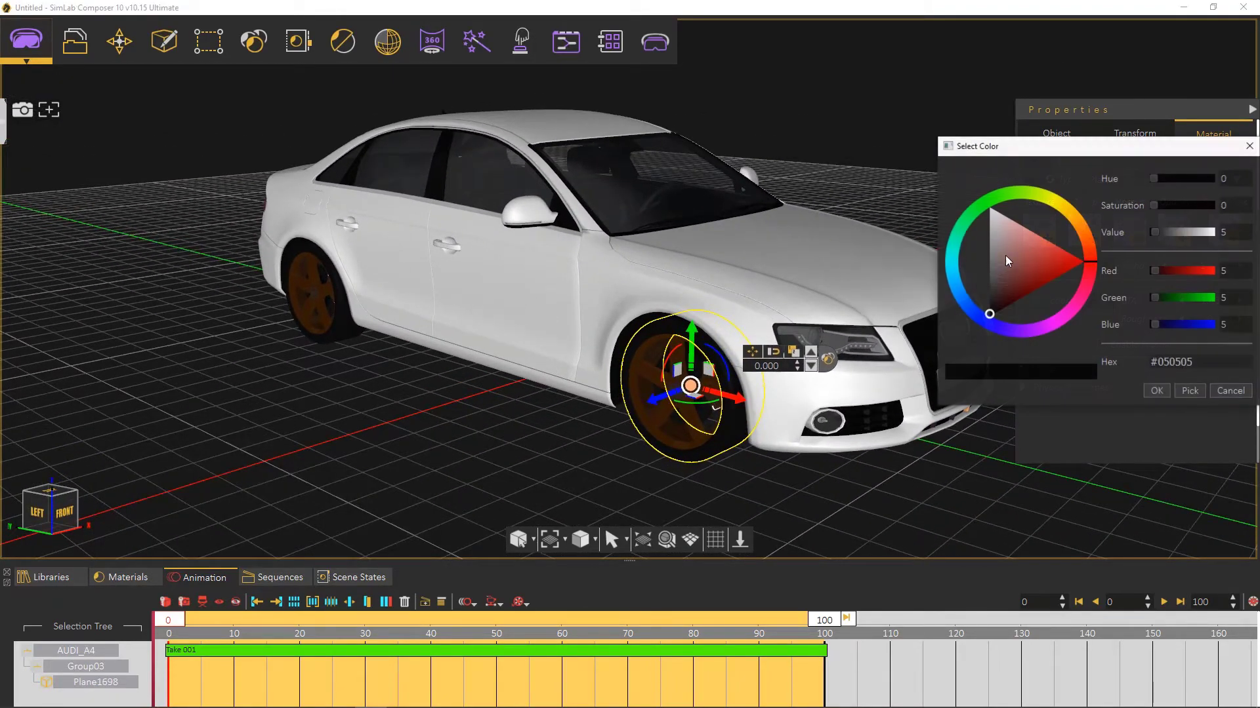
pyautogui.click(1160, 235)
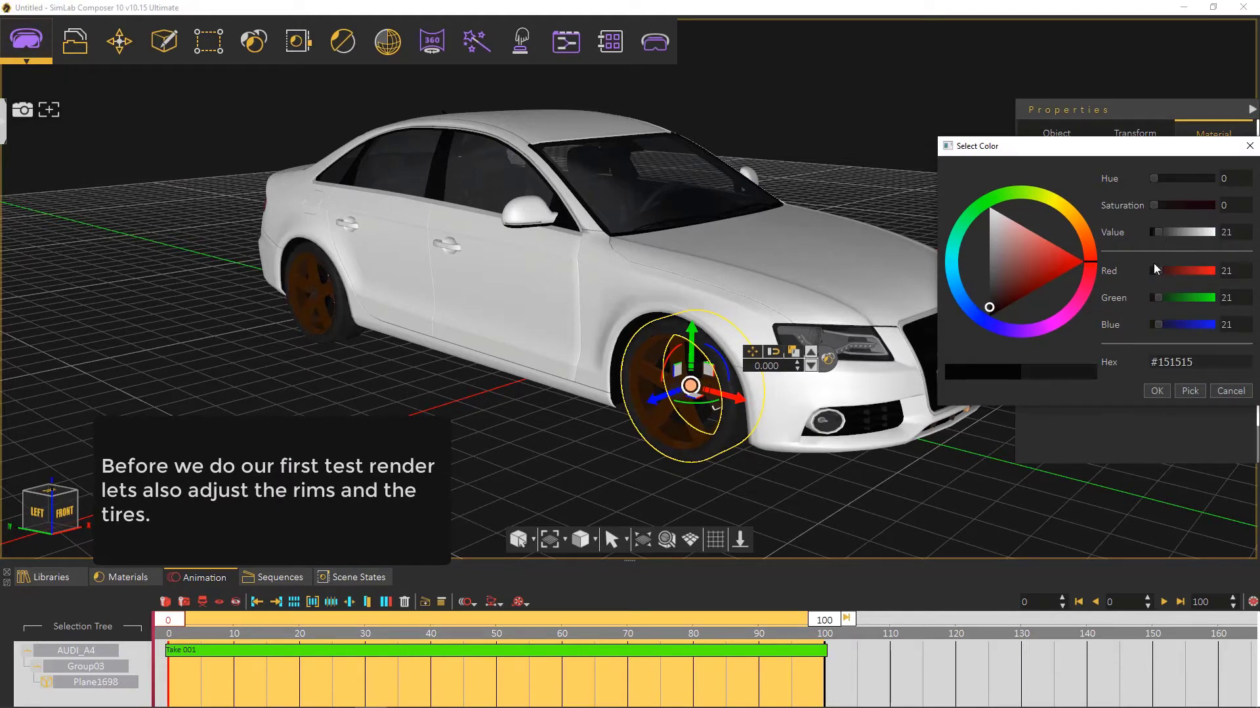
pyautogui.click(1157, 392)
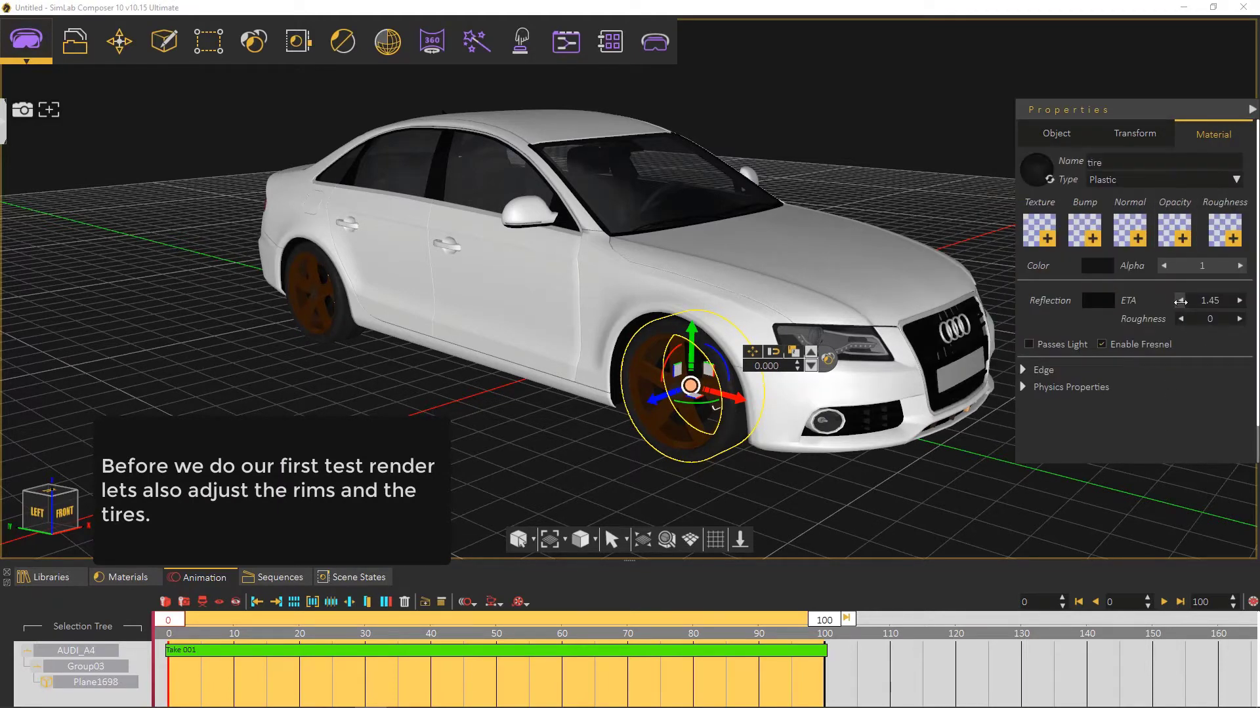
# Set the tire material's reflection color to gray #8a8a8a and clear the selection
pyautogui.click(1108, 303)
pyautogui.click(990, 255)
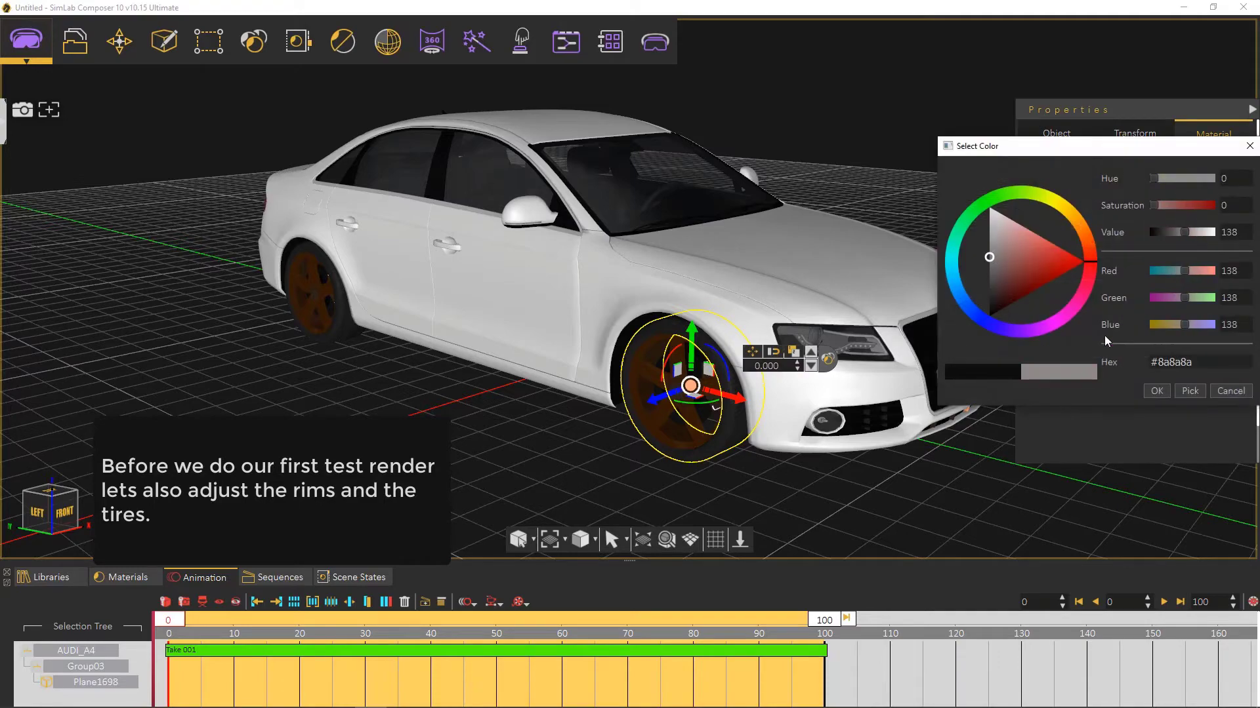
pyautogui.click(1154, 391)
pyautogui.click(871, 155)
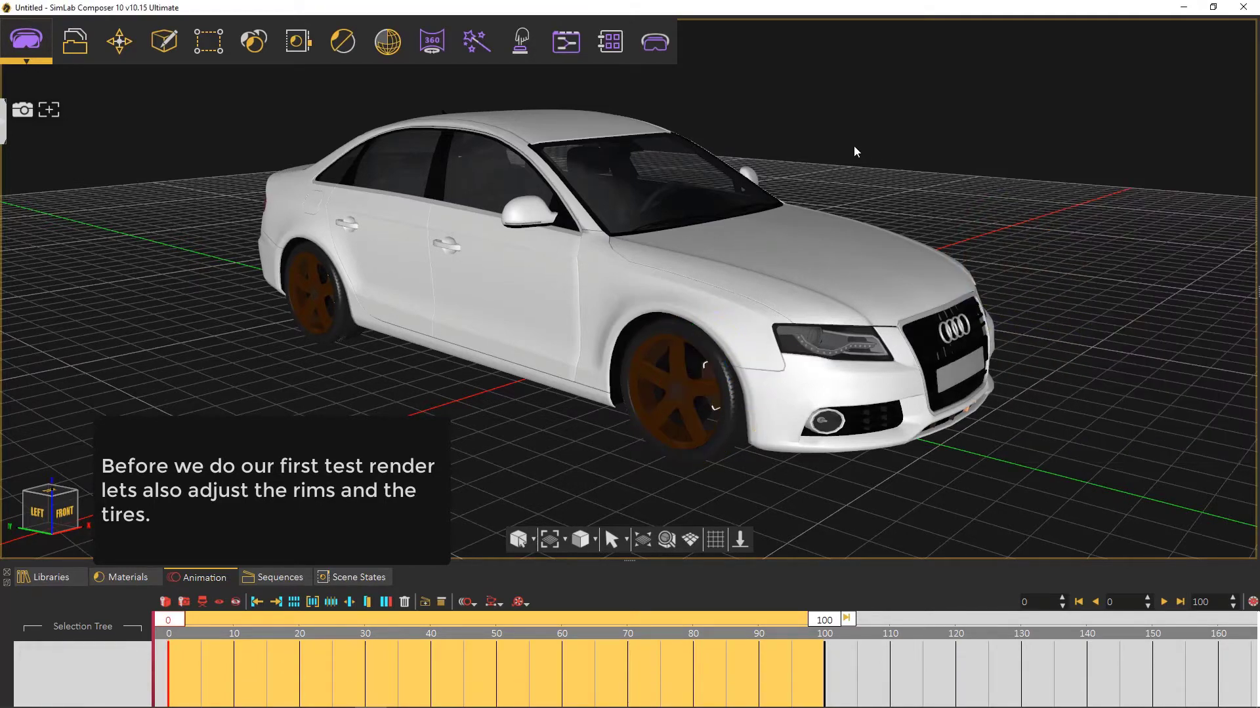
# Replace the environment HDRI with the studio basic black and white lighting image
pyautogui.moveTo(852, 145); pyautogui.dragTo(830, 158)
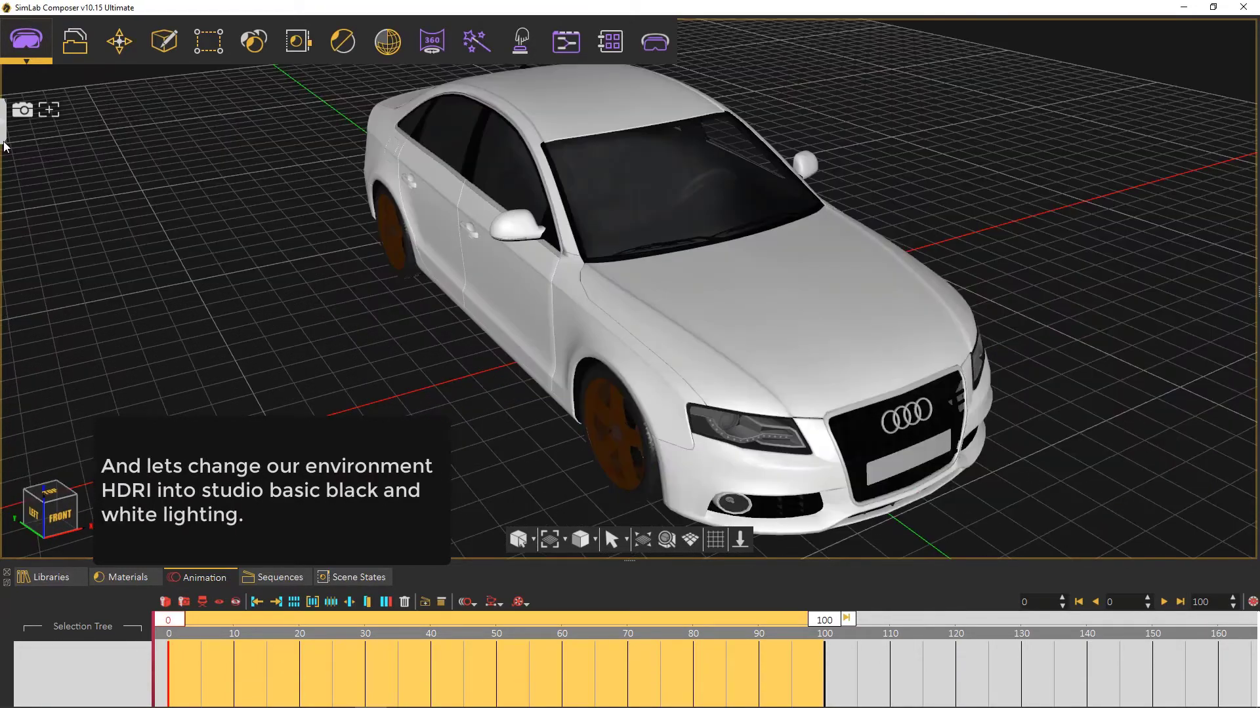
pyautogui.click(4, 139)
pyautogui.click(48, 151)
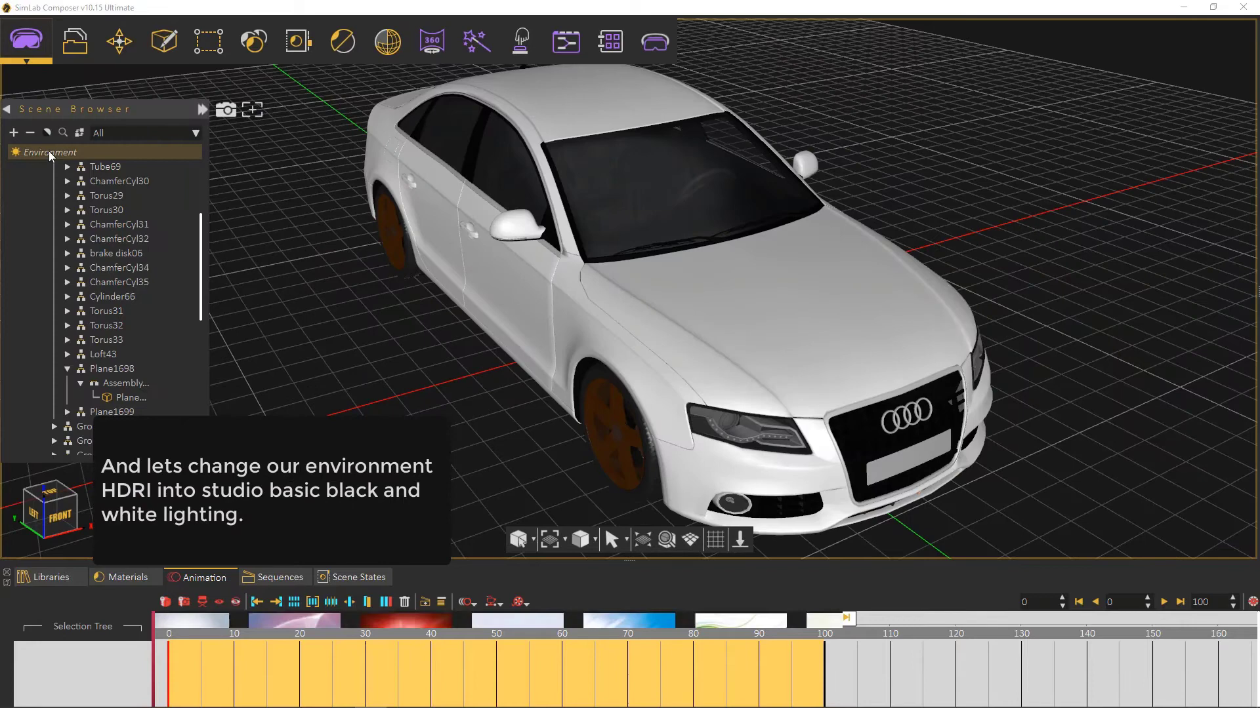
pyautogui.click(1031, 131)
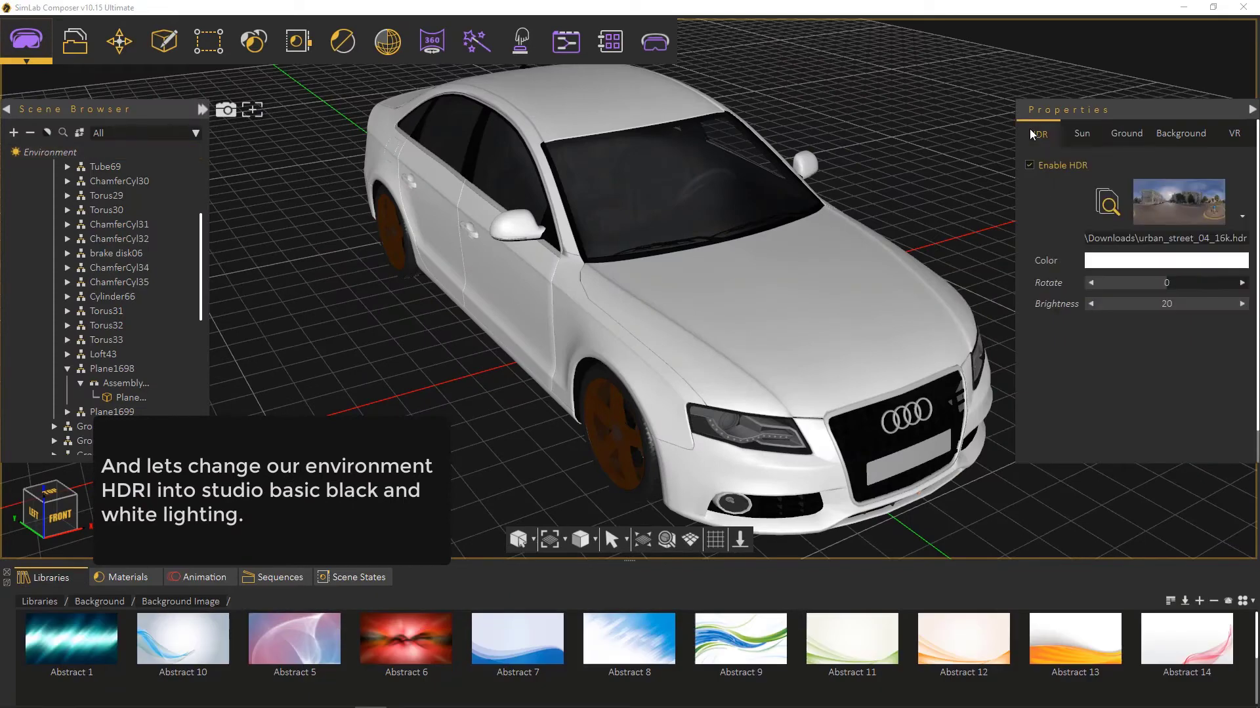
pyautogui.click(1178, 213)
pyautogui.scroll(-3, 910, 305)
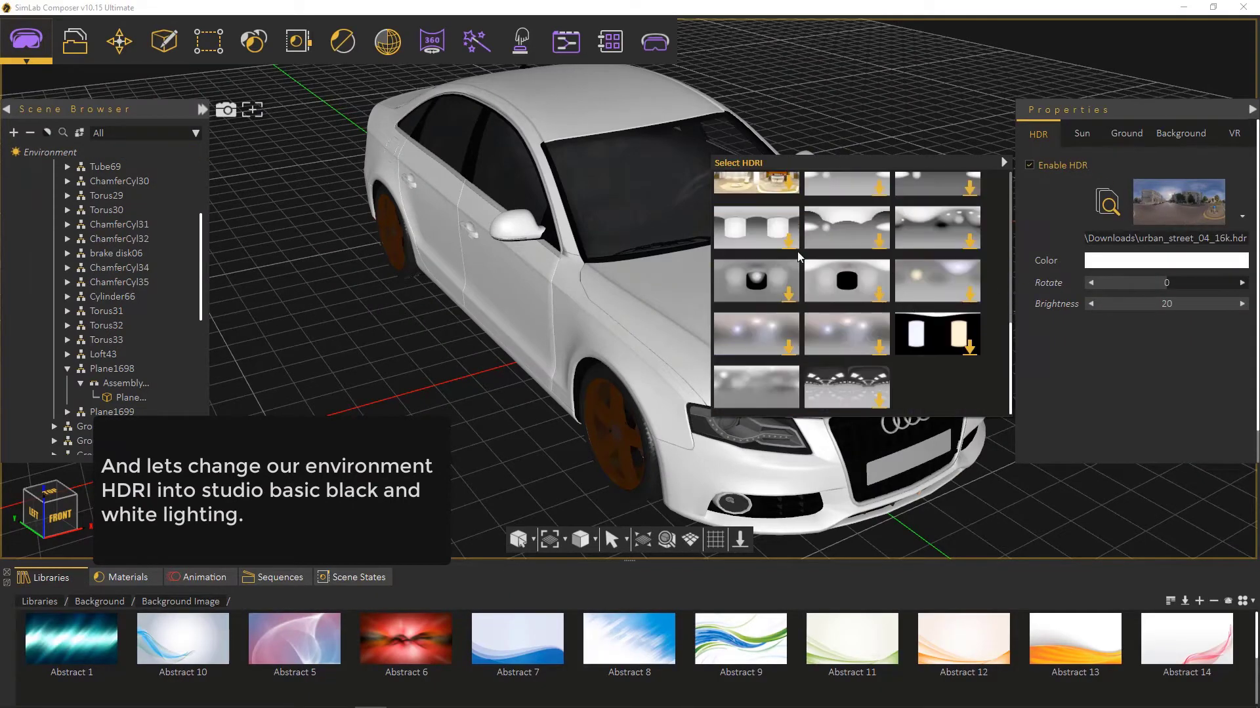
pyautogui.click(757, 384)
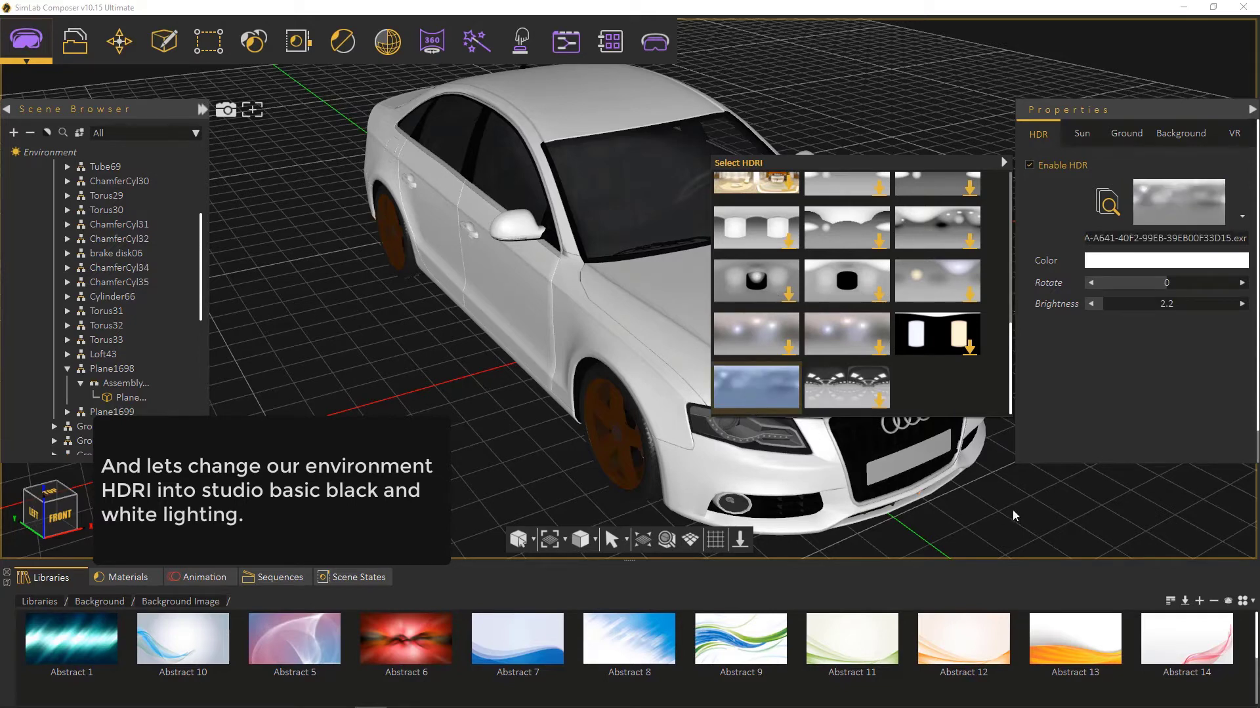
pyautogui.click(1005, 163)
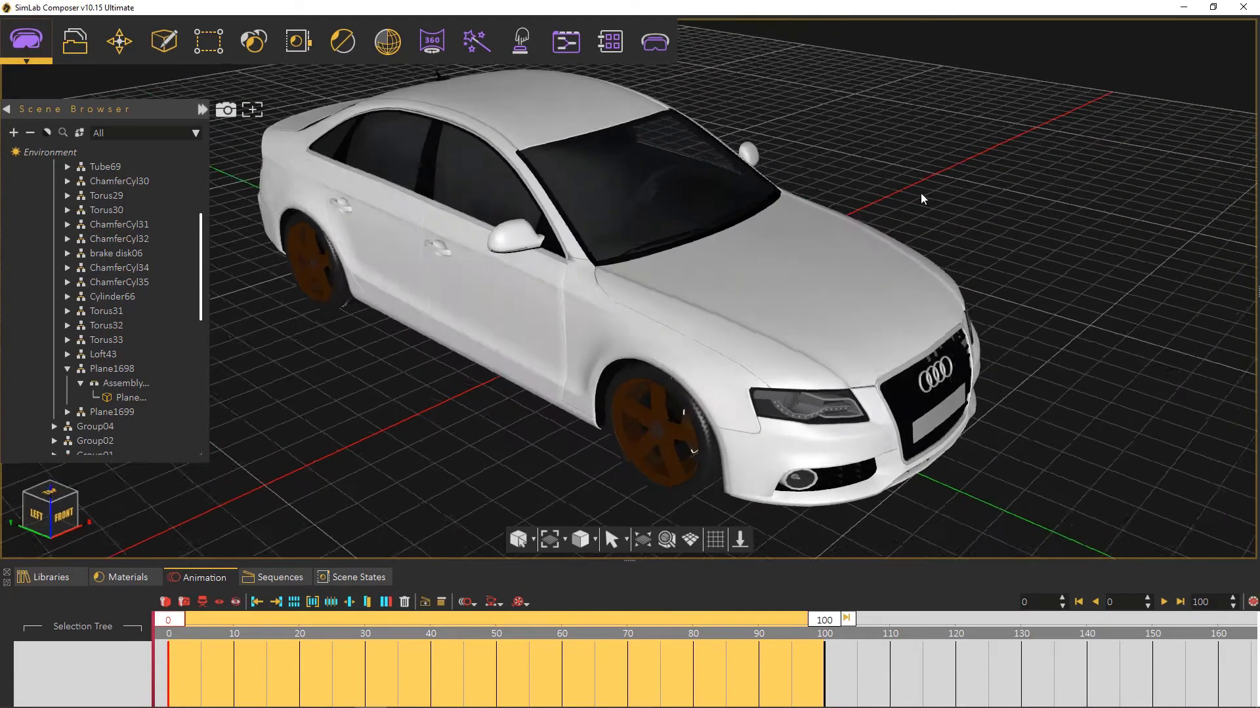
# Change the front wheel rim's material type from Plastic to Metallic Paint
pyautogui.moveTo(921, 196); pyautogui.dragTo(968, 102, button='middle')
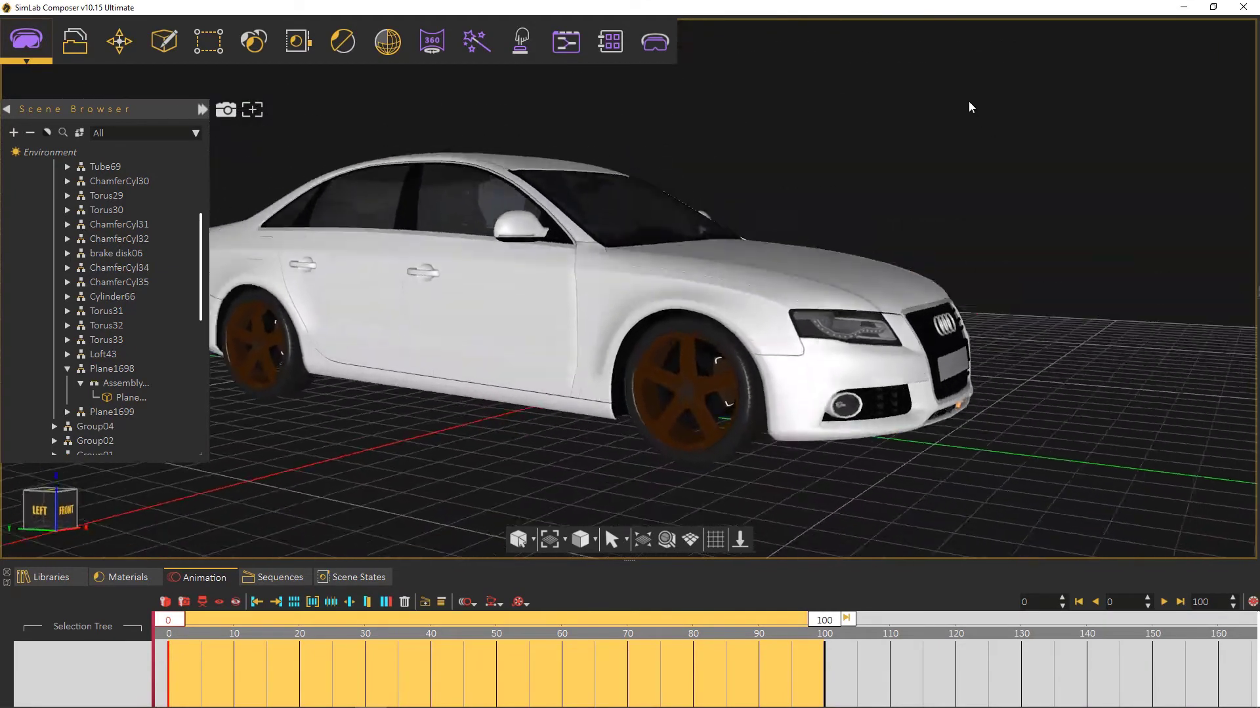
pyautogui.click(691, 349)
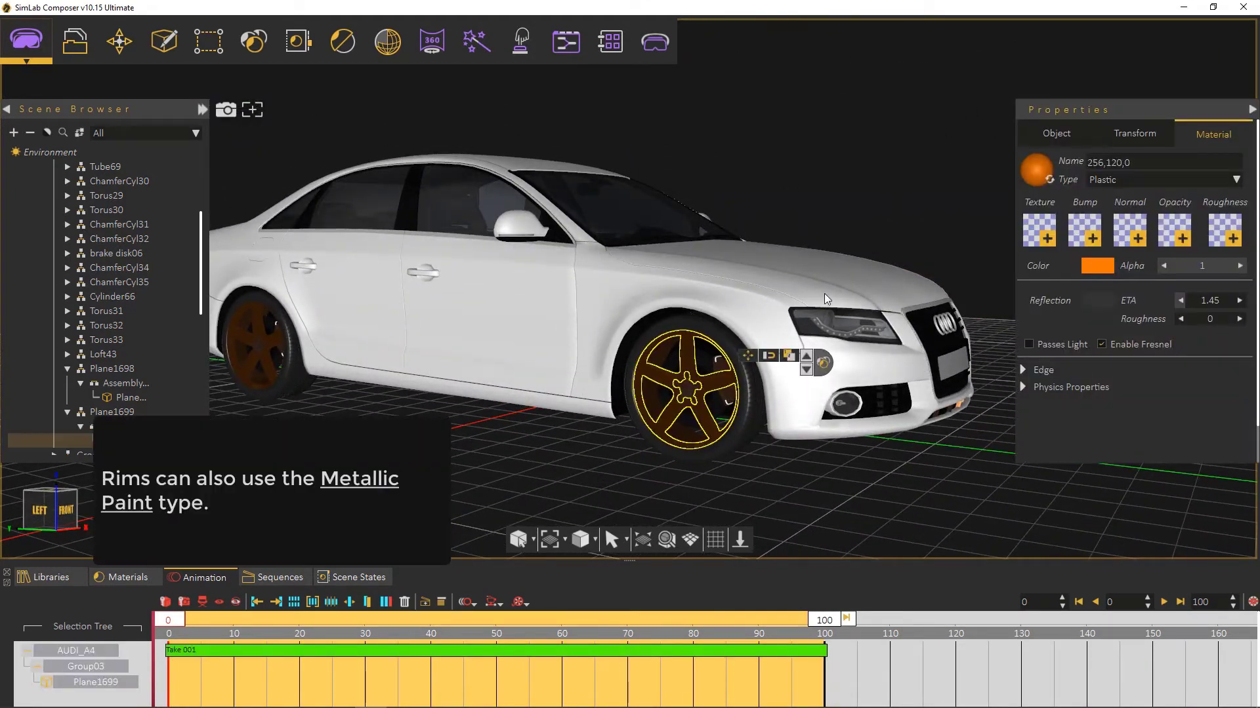
pyautogui.click(1121, 183)
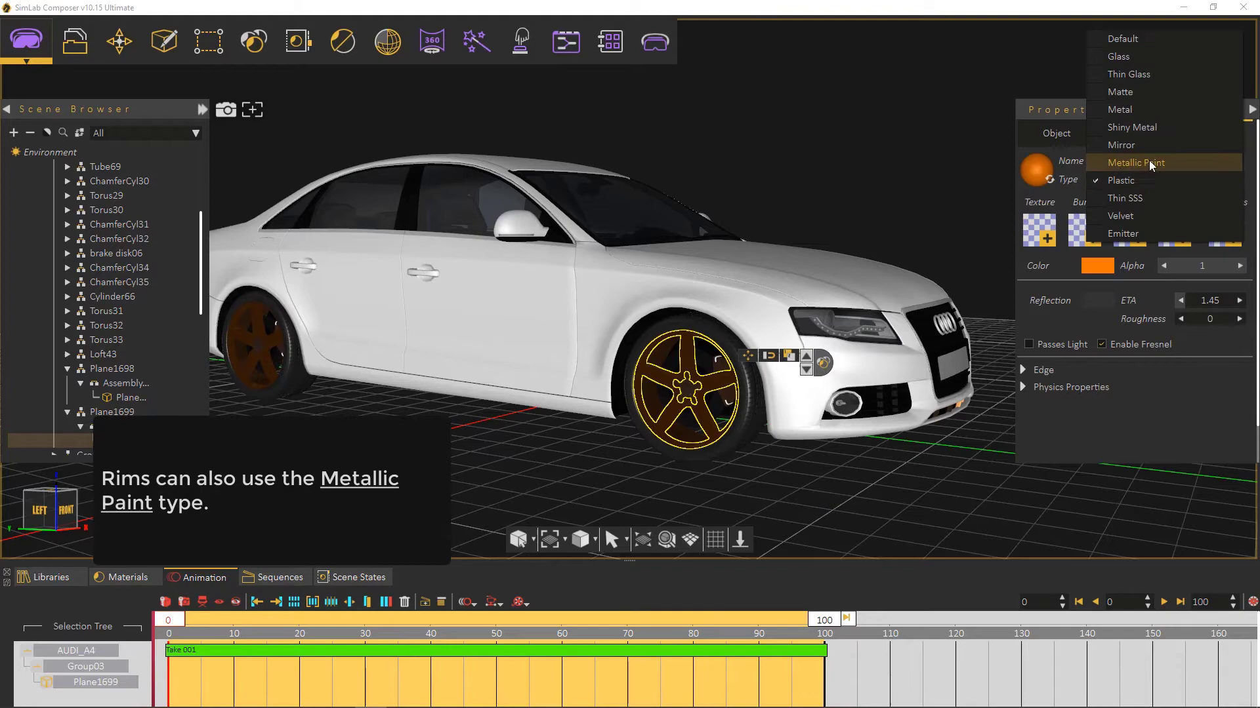
pyautogui.click(1173, 165)
# Set the front rim's metallic paint base color to a medium neutral gray
pyautogui.moveTo(938, 227)
pyautogui.mouseDown()
pyautogui.moveTo(638, 255)
pyautogui.moveTo(768, 250)
pyautogui.mouseUp()
pyautogui.moveTo(716, 353); pyautogui.dragTo(727, 417, button='right')
pyautogui.click(1104, 267)
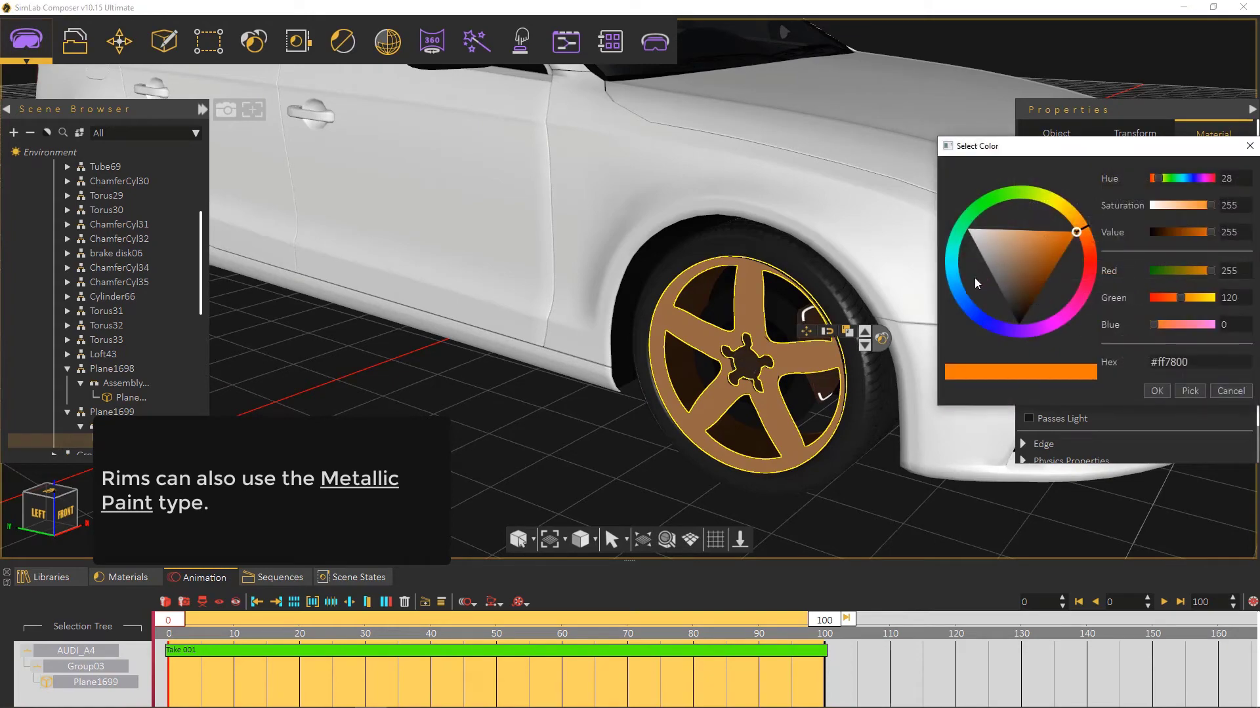
pyautogui.click(994, 280)
pyautogui.click(1120, 391)
# Apply the rim's gray metallic paint material to the remaining orange-brown parts of the front wheel rim
pyautogui.click(712, 320)
pyautogui.click(748, 308)
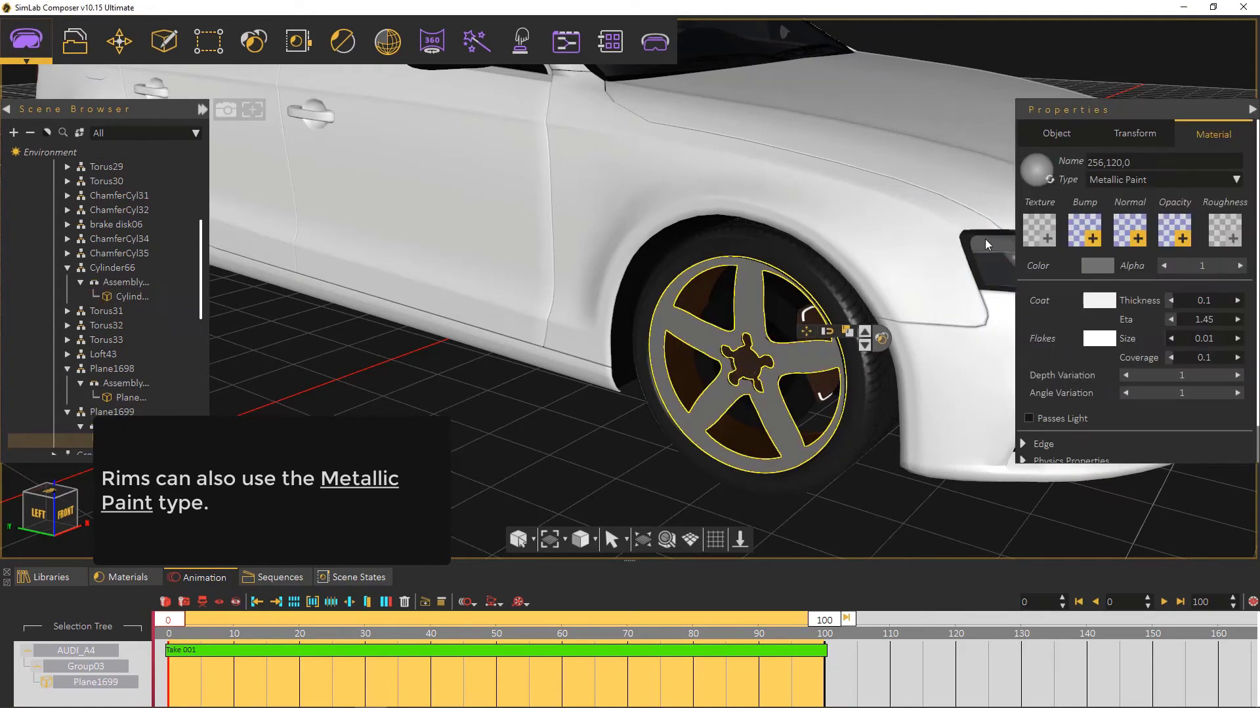
pyautogui.moveTo(1043, 171); pyautogui.dragTo(708, 304)
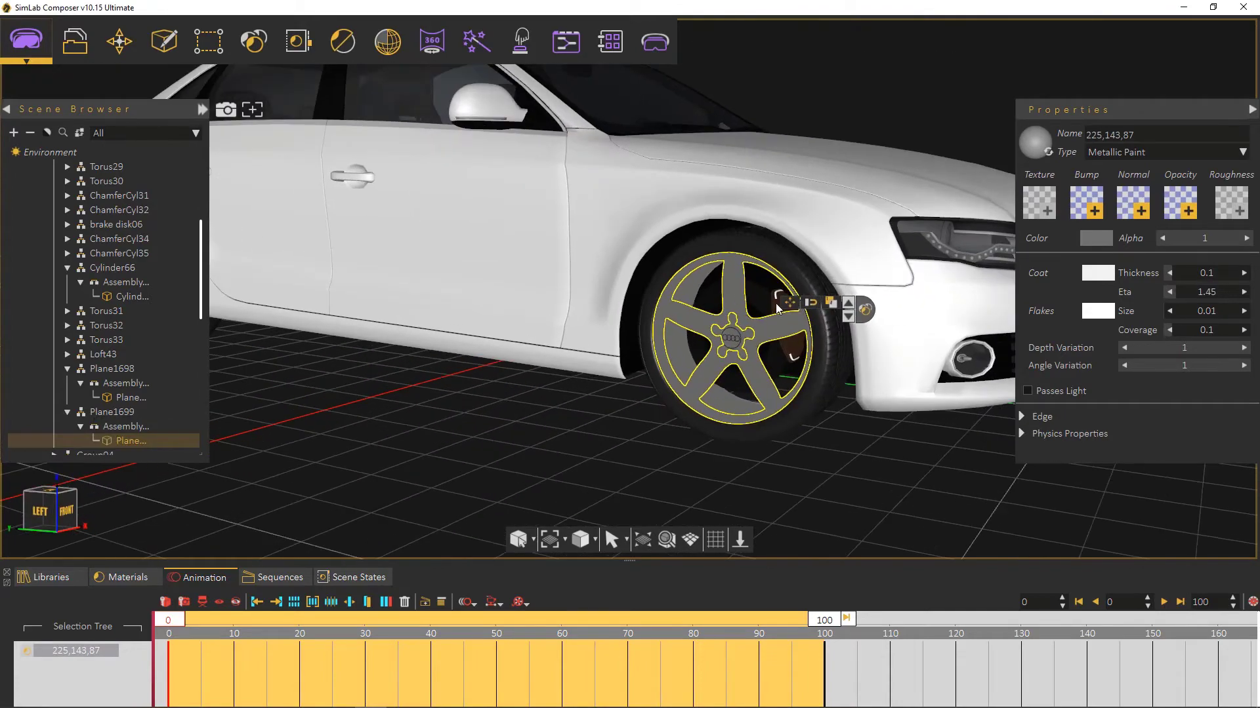
# Set the front brake caliper's base color to a saturated red
pyautogui.click(787, 324)
pyautogui.click(1096, 272)
pyautogui.moveTo(1089, 256)
pyautogui.mouseDown()
pyautogui.moveTo(1102, 246)
pyautogui.moveTo(1083, 275)
pyautogui.mouseUp()
pyautogui.click(1077, 281)
pyautogui.click(1156, 391)
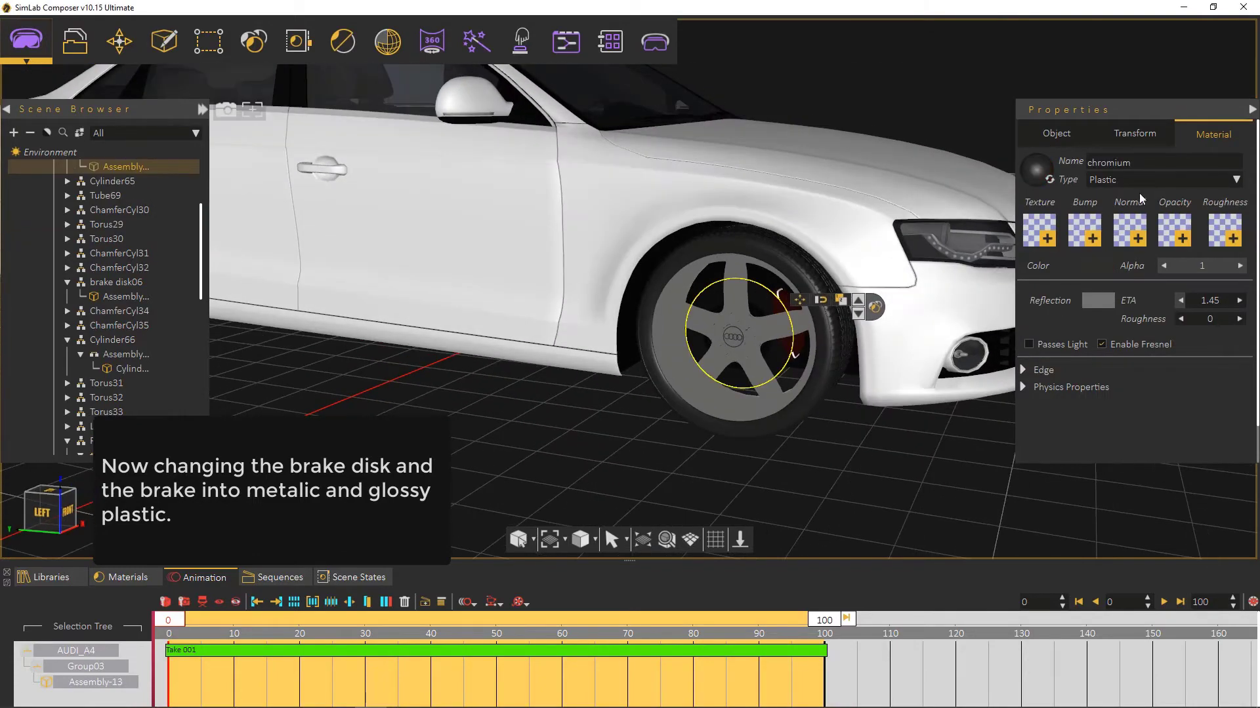
# Change the brake disk's chromium material type to Metal
pyautogui.click(1145, 179)
pyautogui.click(1108, 113)
pyautogui.moveTo(525, 275); pyautogui.dragTo(450, 202, button='middle')
pyautogui.moveTo(451, 207); pyautogui.dragTo(689, 252)
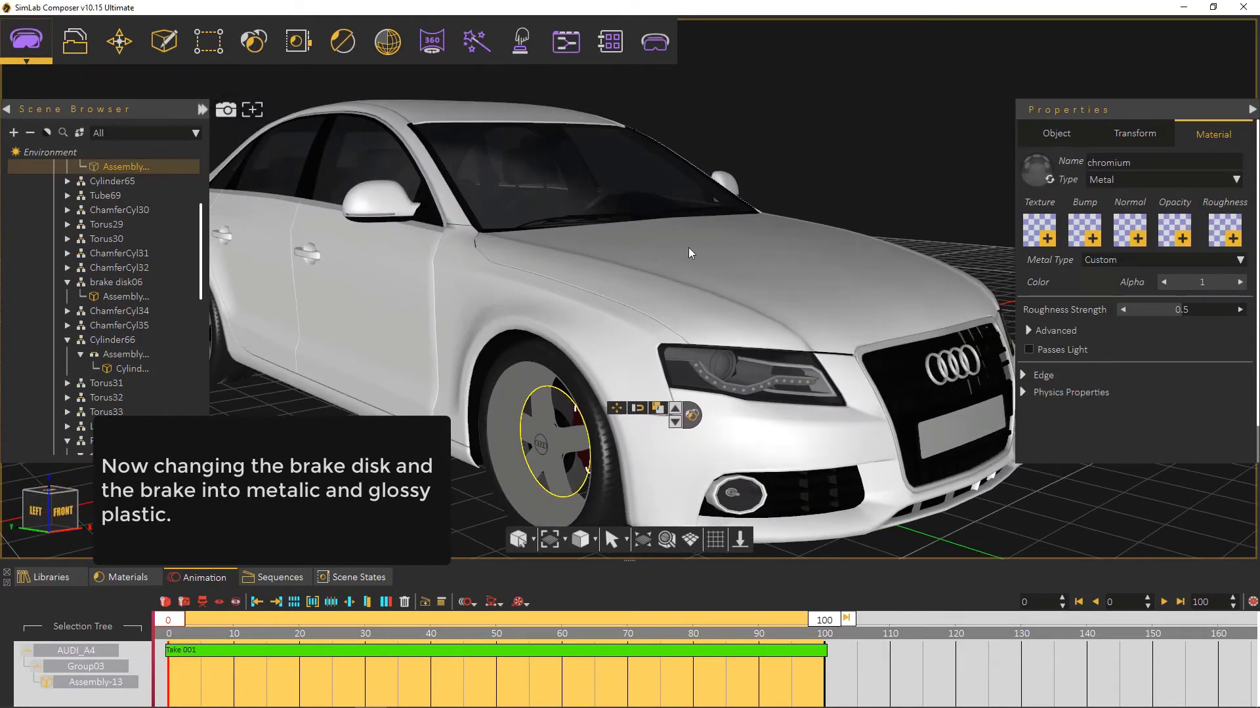
# Change the material type of the chrome trim around the front grille to Mirror
pyautogui.click(865, 348)
pyautogui.click(1146, 179)
pyautogui.click(1142, 144)
# Hide the car's window glass to expose the interior
pyautogui.moveTo(968, 208); pyautogui.dragTo(945, 384)
pyautogui.scroll(-3, 780, 122)
pyautogui.click(780, 122)
pyautogui.moveTo(781, 122); pyautogui.dragTo(771, 158)
pyautogui.click(536, 224)
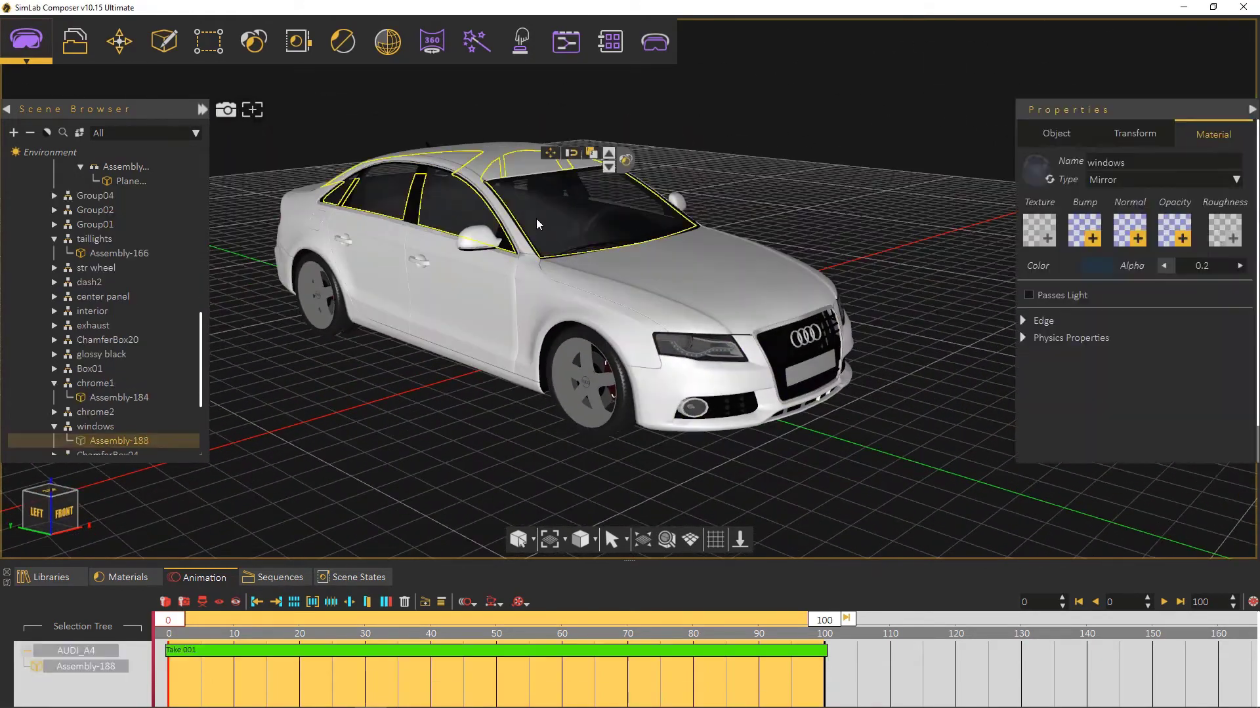
pyautogui.moveTo(537, 219); pyautogui.dragTo(758, 290, button='middle')
pyautogui.scroll(2, 759, 290)
pyautogui.press('h')
# Lighten the car interior's int1 material color to dark gray #404040
pyautogui.click(713, 276)
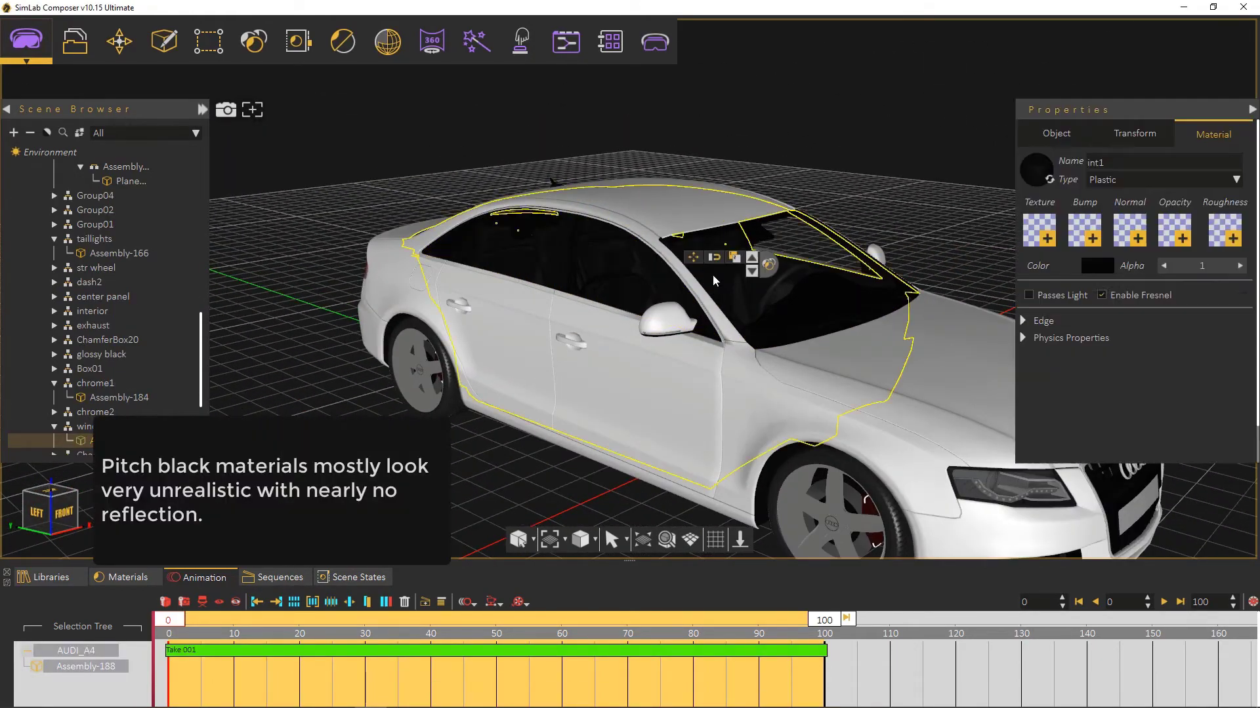
pyautogui.click(1097, 266)
pyautogui.click(985, 295)
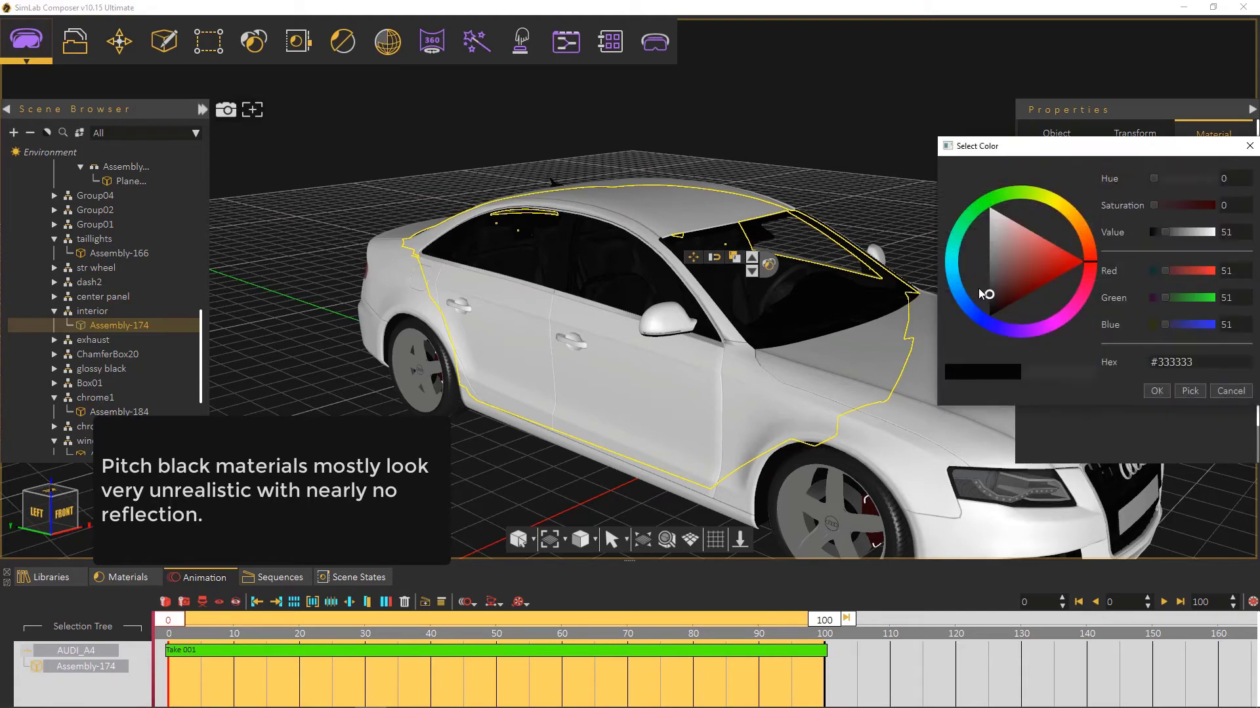
pyautogui.moveTo(985, 295); pyautogui.dragTo(988, 288)
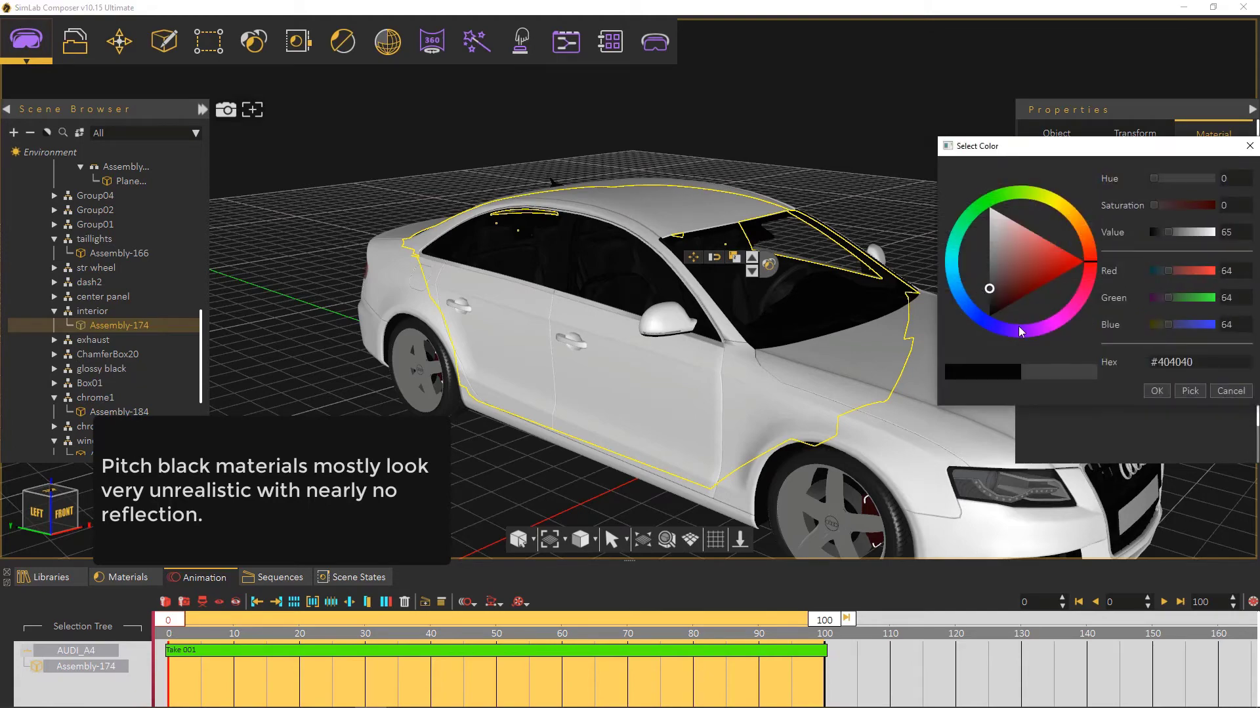
pyautogui.click(1156, 392)
# Lighten the glossy black trim material's base color to #282828
pyautogui.moveTo(866, 379); pyautogui.dragTo(827, 324, button='middle')
pyautogui.click(827, 323)
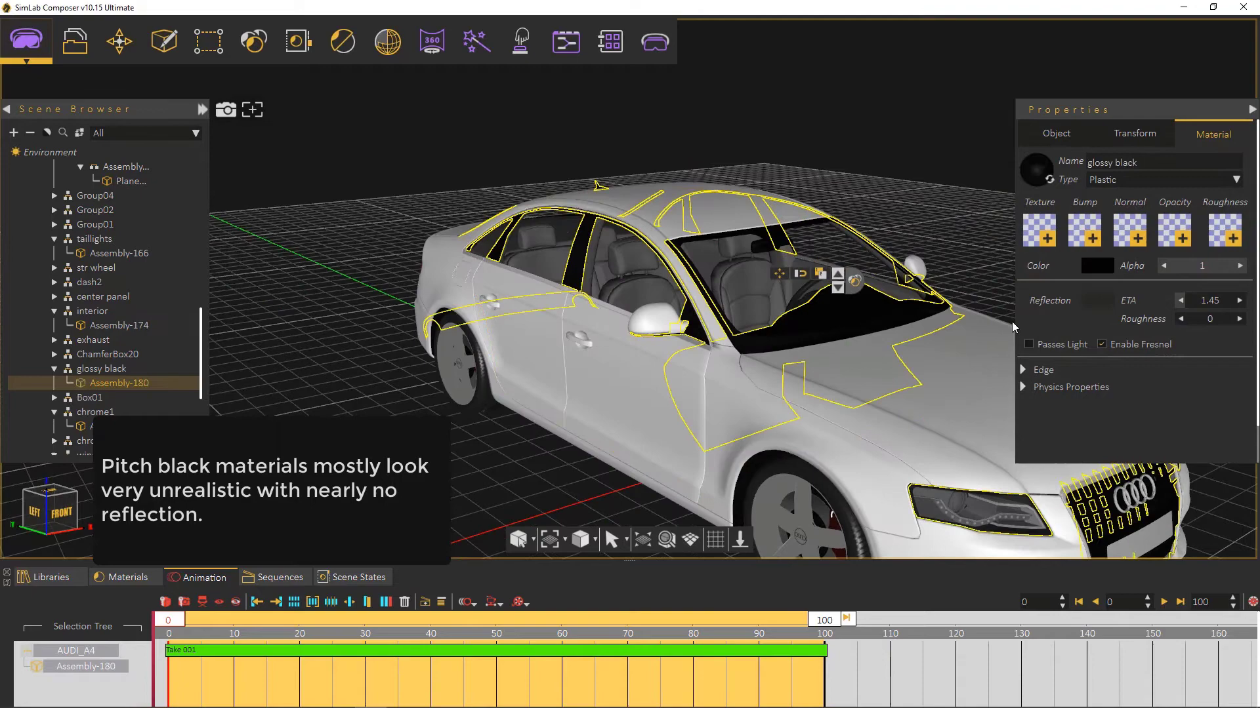
pyautogui.click(1101, 274)
pyautogui.click(989, 298)
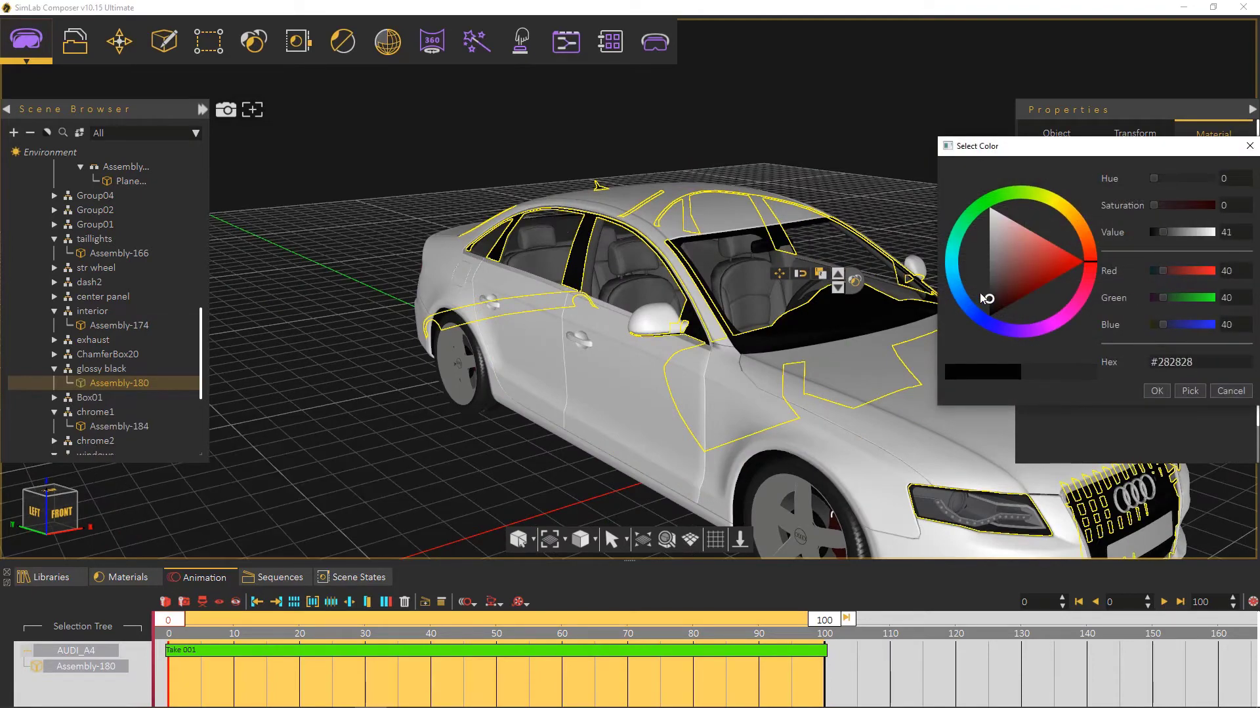
pyautogui.click(1156, 391)
# Show the hidden window glass again and start a real-time test render of the whole car
pyautogui.moveTo(913, 348); pyautogui.dragTo(738, 317, button='middle')
pyautogui.click(781, 311)
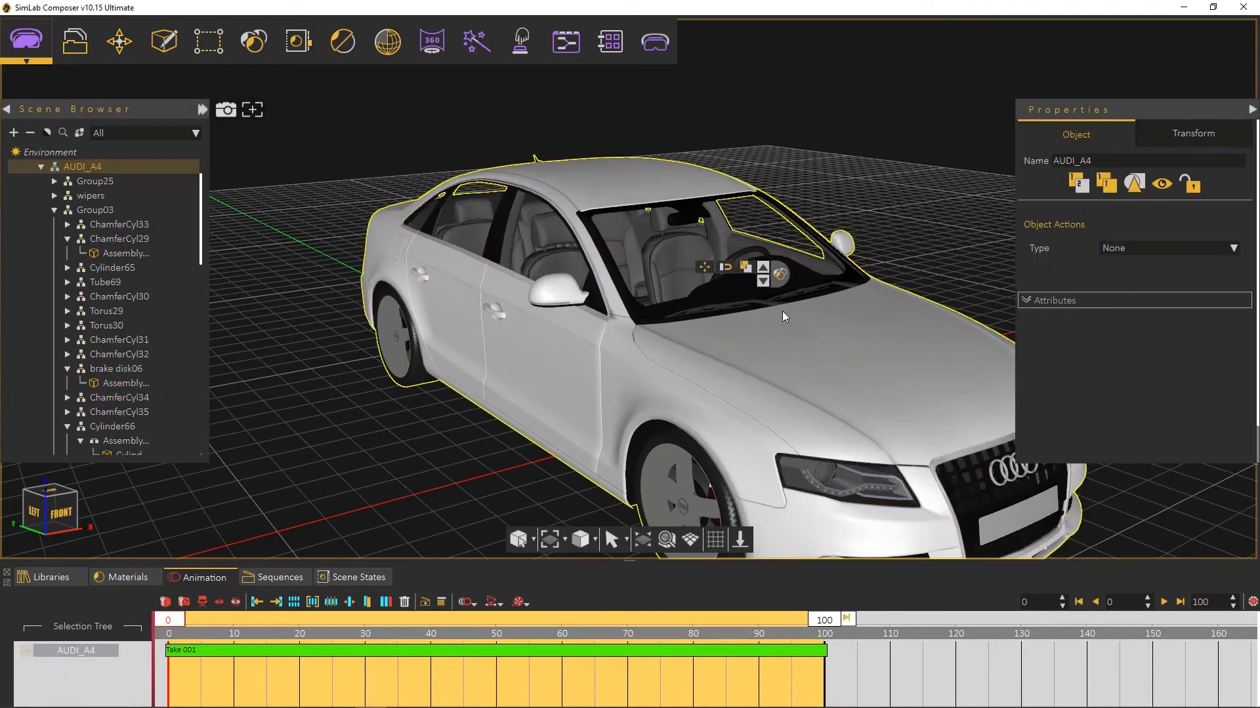
pyautogui.press('Escape')
pyautogui.scroll(-2, 698, 231)
pyautogui.moveTo(689, 211); pyautogui.dragTo(675, 207, button='middle')
pyautogui.hotkey('ctrl', 'r')
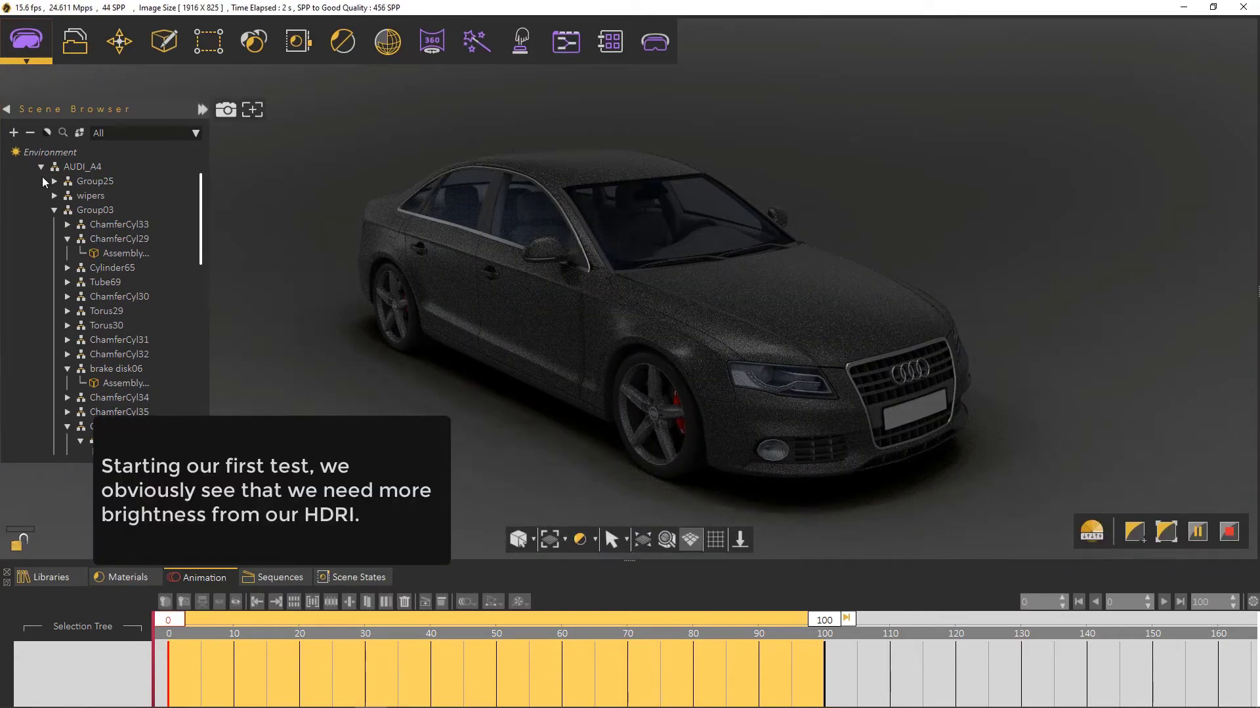
# Raise the environment HDRI brightness to 5.96
pyautogui.click(43, 155)
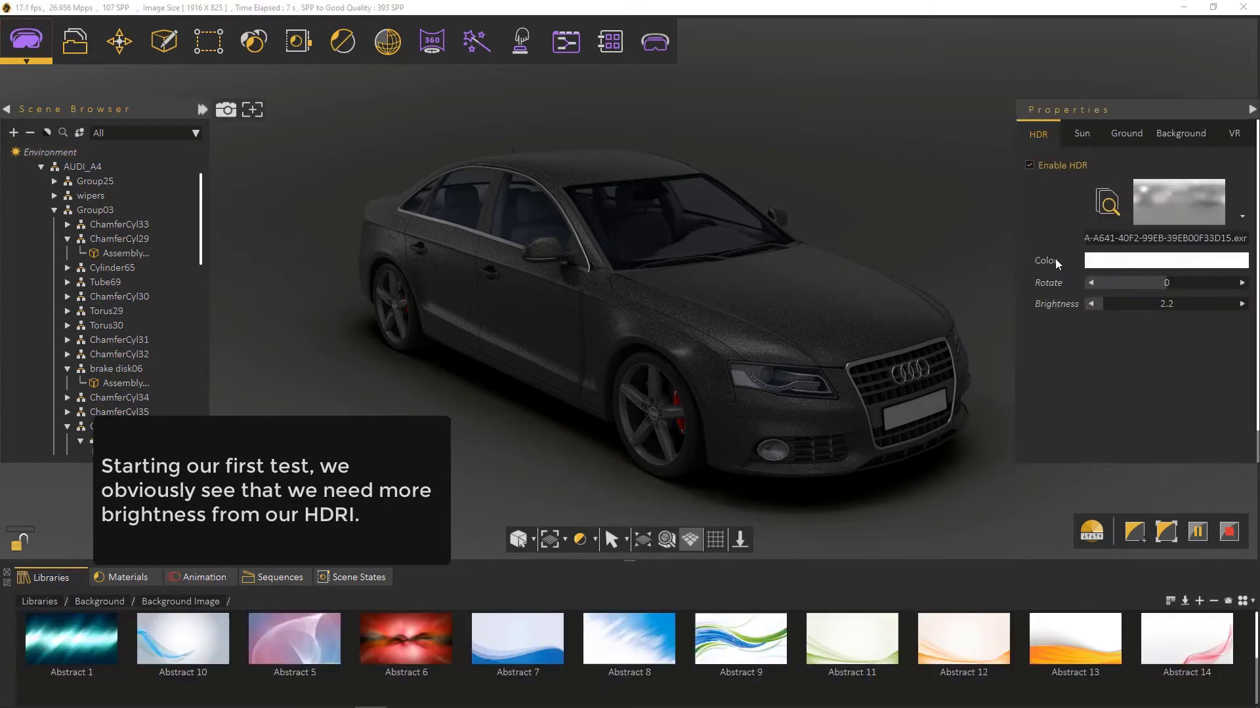
pyautogui.click(1159, 305)
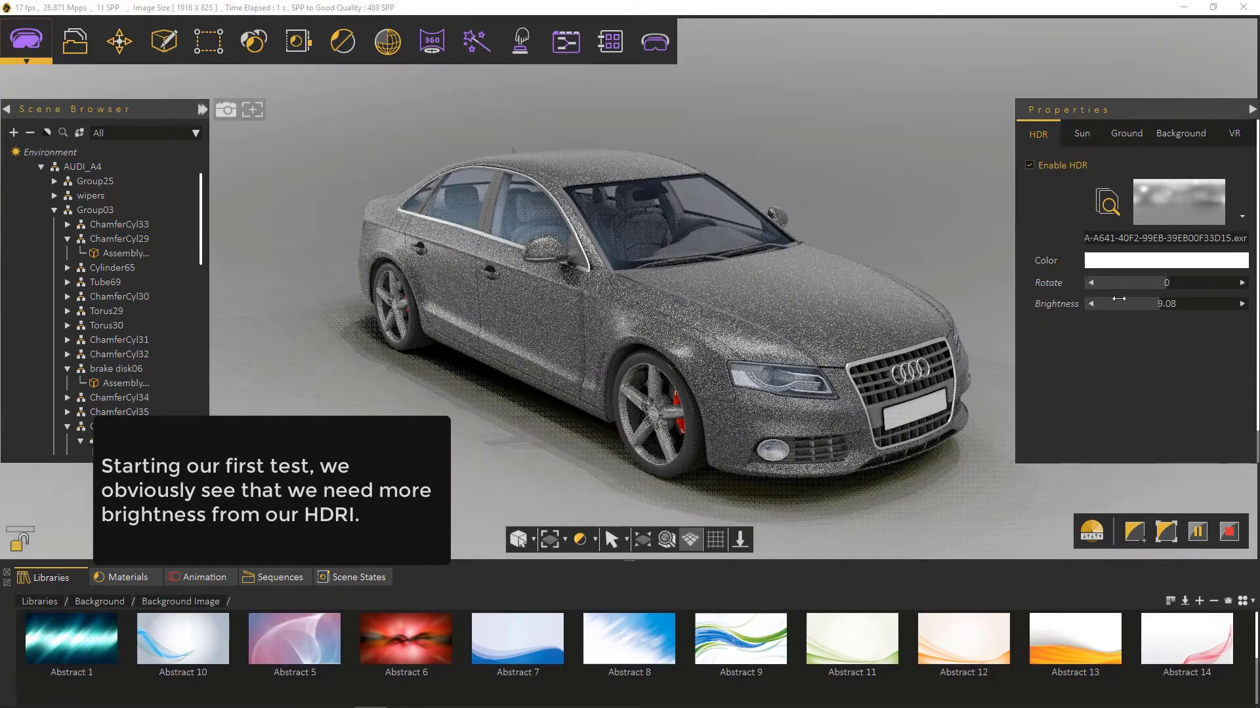
pyautogui.moveTo(1119, 299); pyautogui.dragTo(1102, 303)
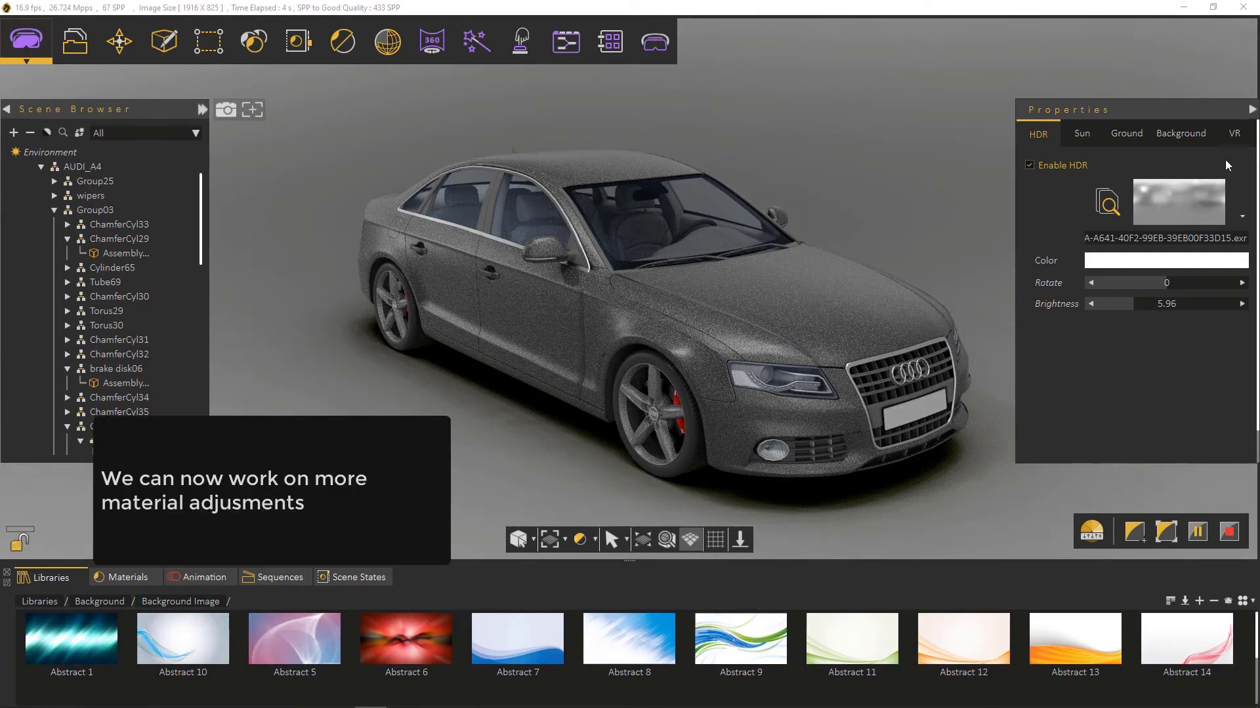
pyautogui.click(1251, 109)
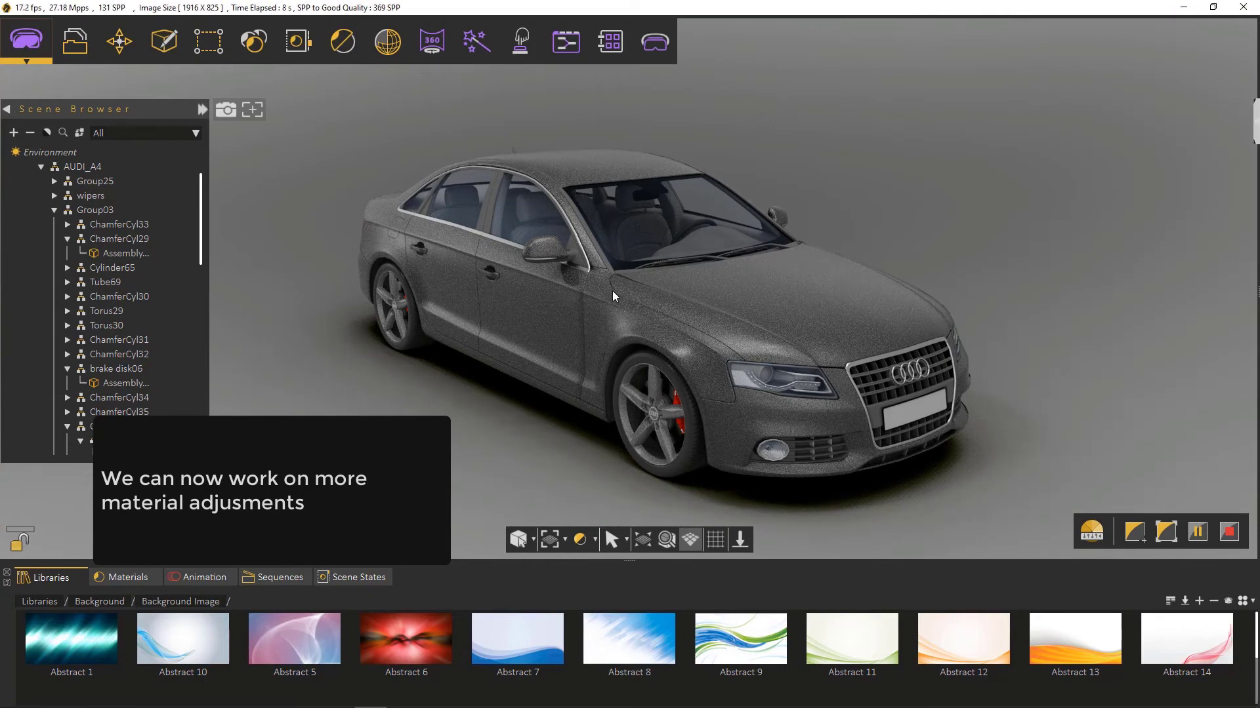
# Lighten the wipers' glossy black material color to a very dark neutral gray
pyautogui.click(777, 247)
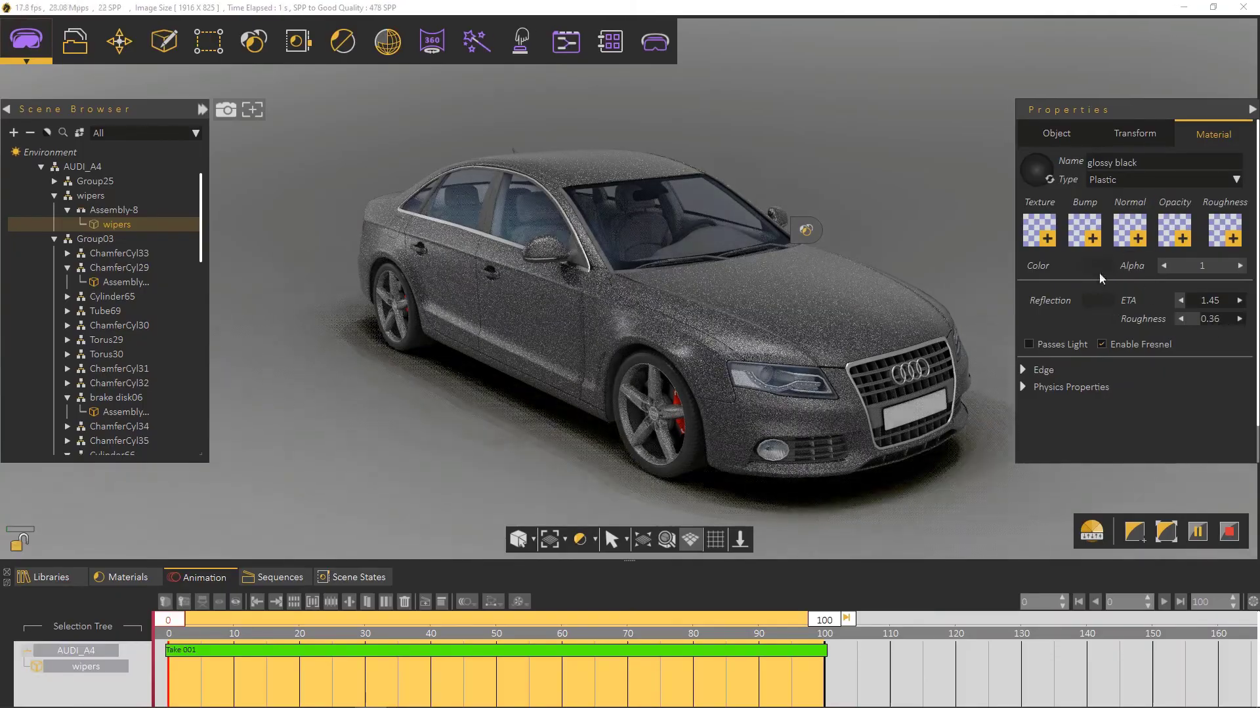
pyautogui.click(1099, 269)
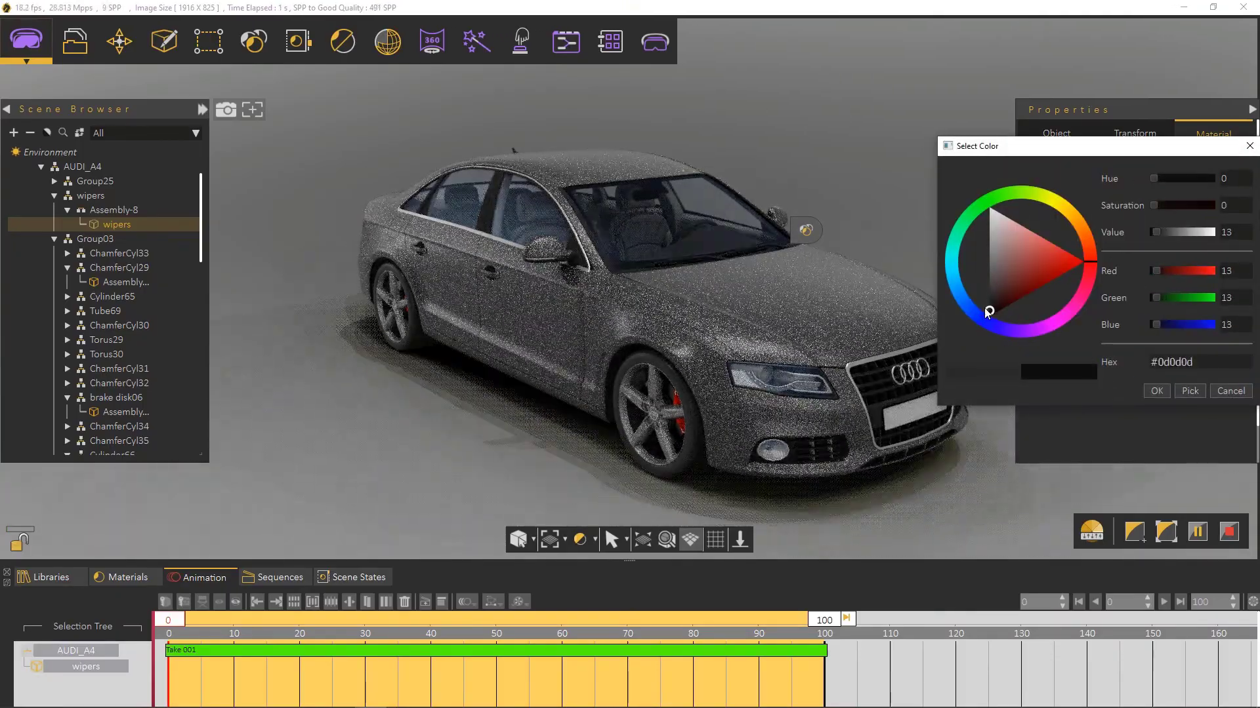
pyautogui.click(987, 308)
pyautogui.click(1157, 390)
# Reduce the flakes coverage of the car body's carpaint1 material to 0.01
pyautogui.scroll(3, 623, 279)
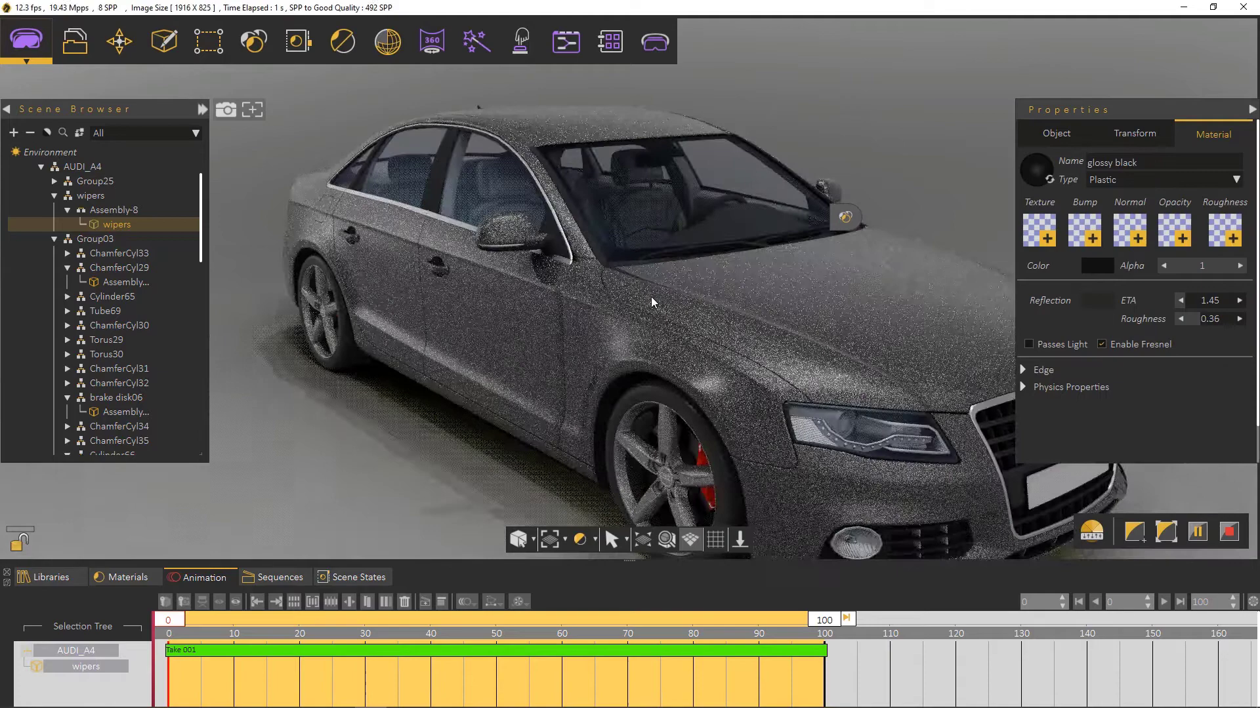
pyautogui.click(653, 302)
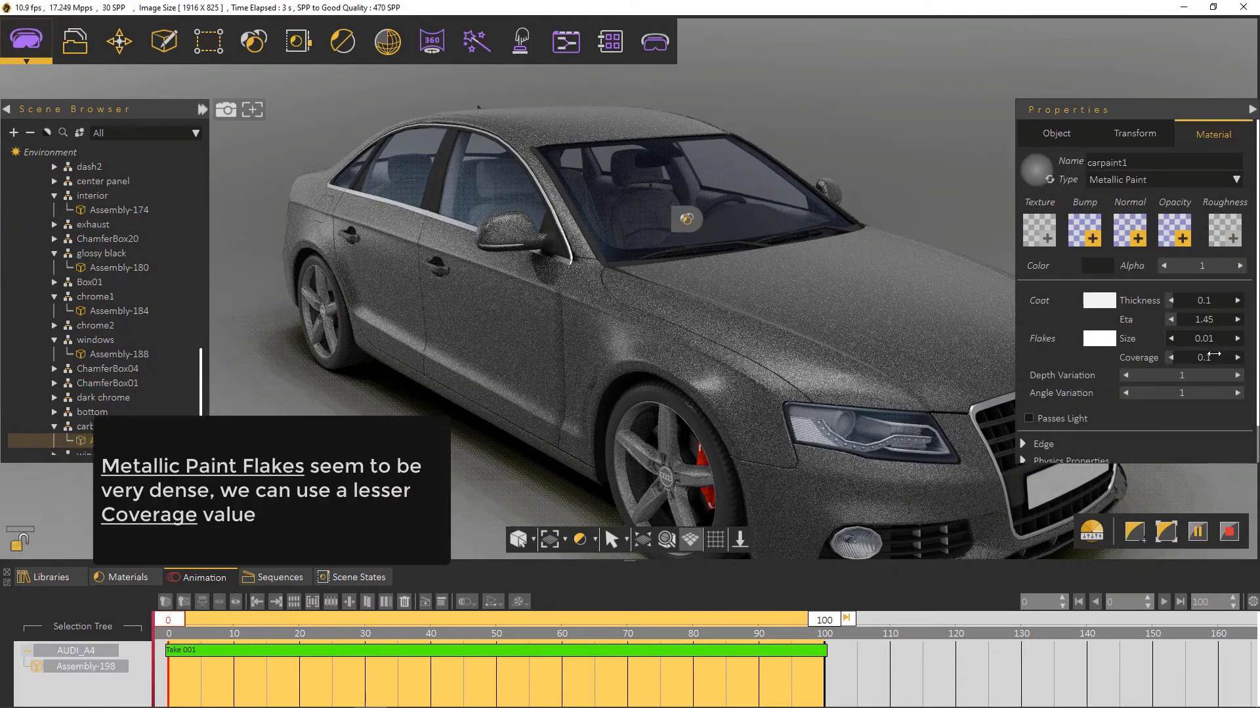
pyautogui.doubleClick(1213, 355)
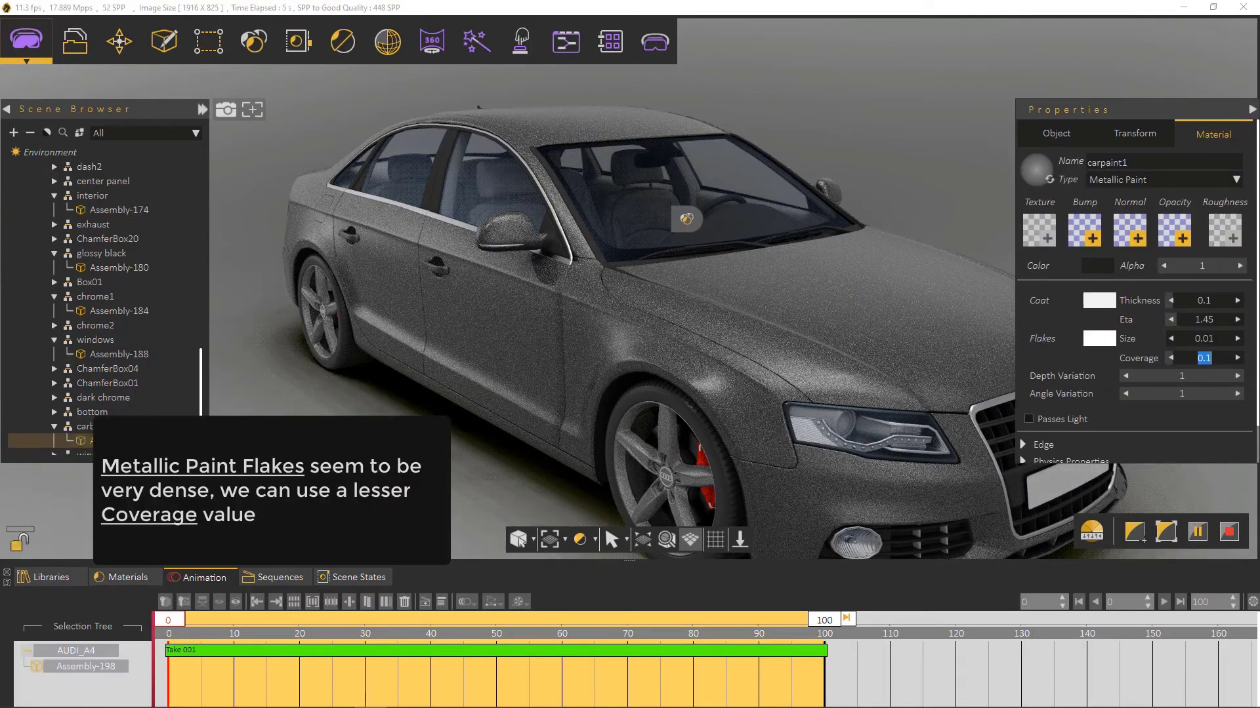
pyautogui.write('0.01')
pyautogui.press('Return')
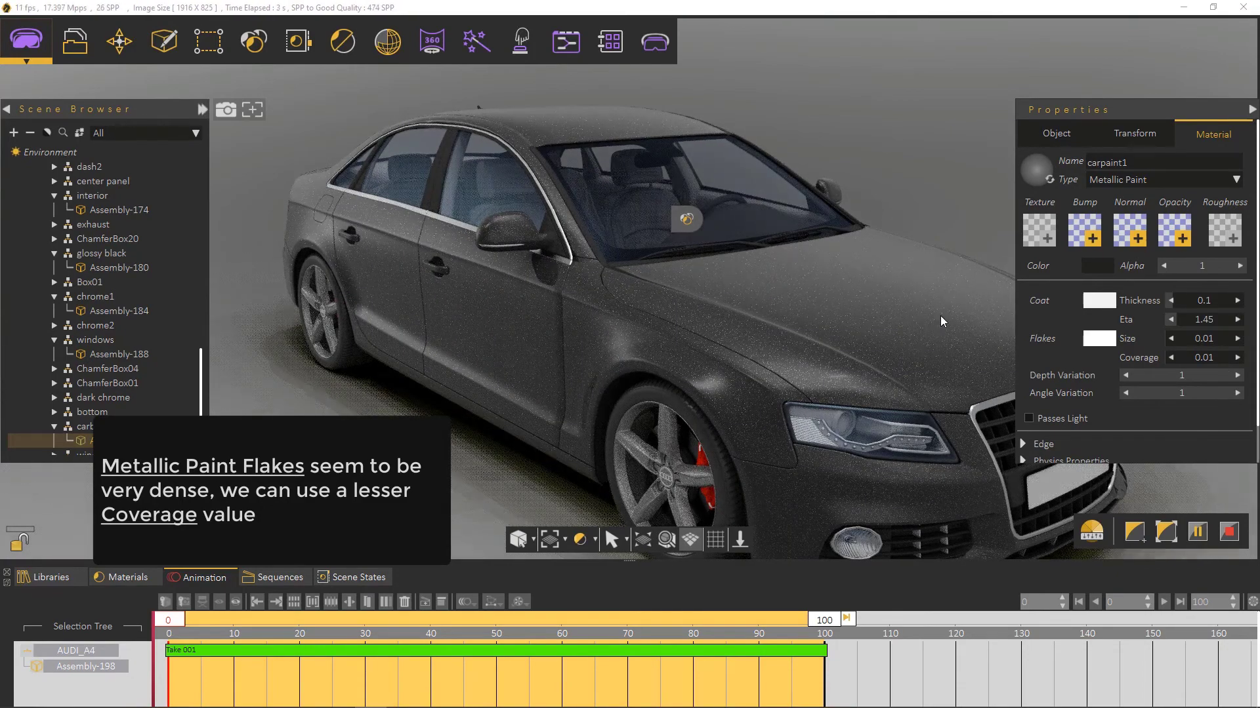
# Change the car body paint's base color to golden yellow #b89800
pyautogui.click(1097, 265)
pyautogui.moveTo(1110, 275); pyautogui.dragTo(1060, 313)
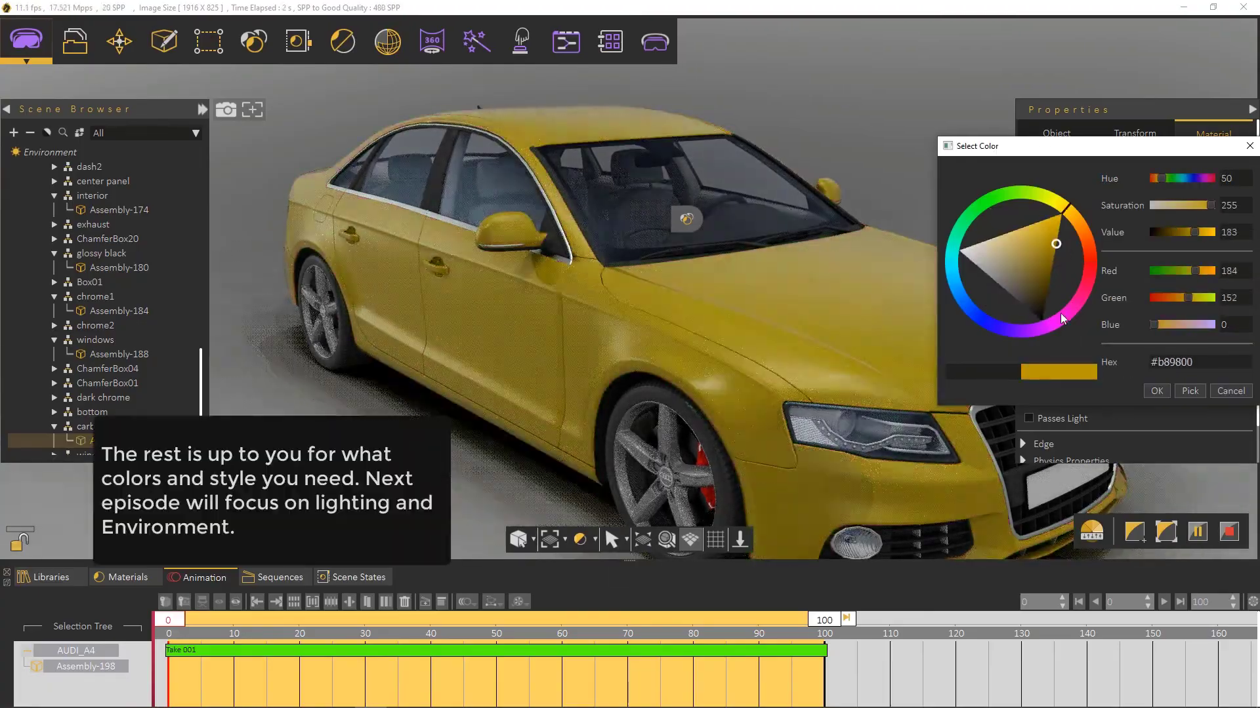